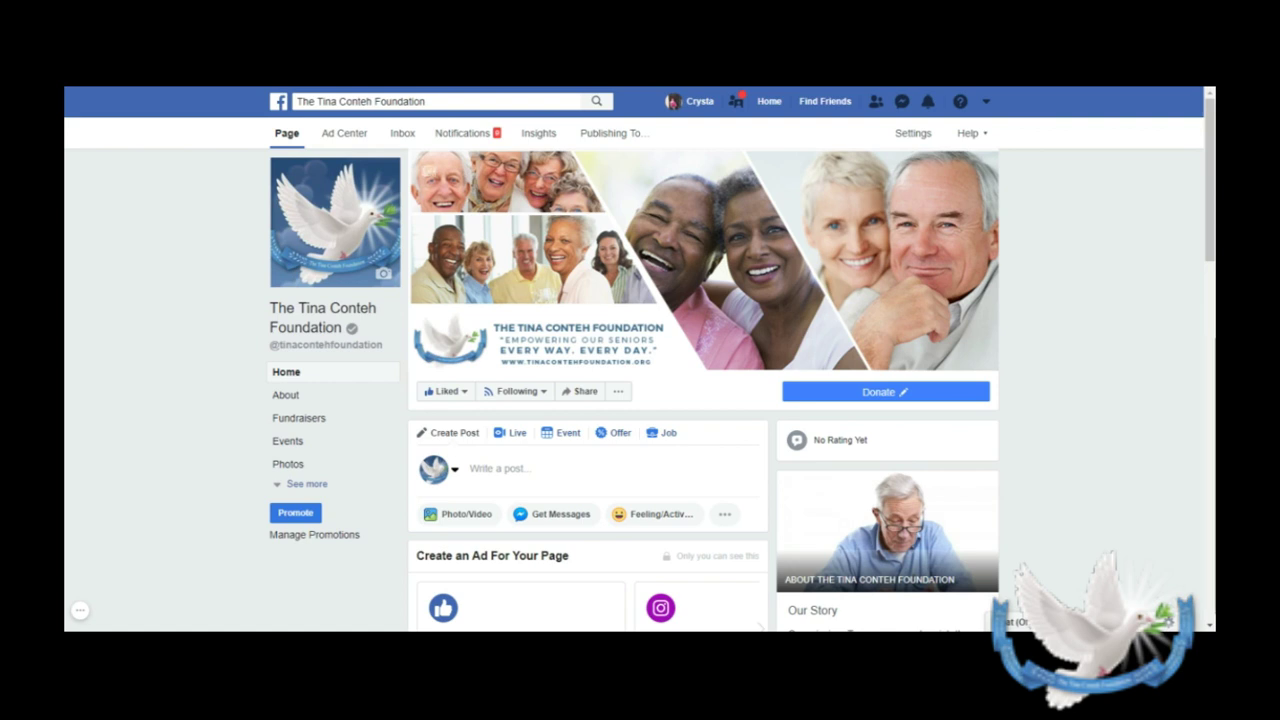
Open Promote from the left column and choose the Boost a Post option.
click(310, 520)
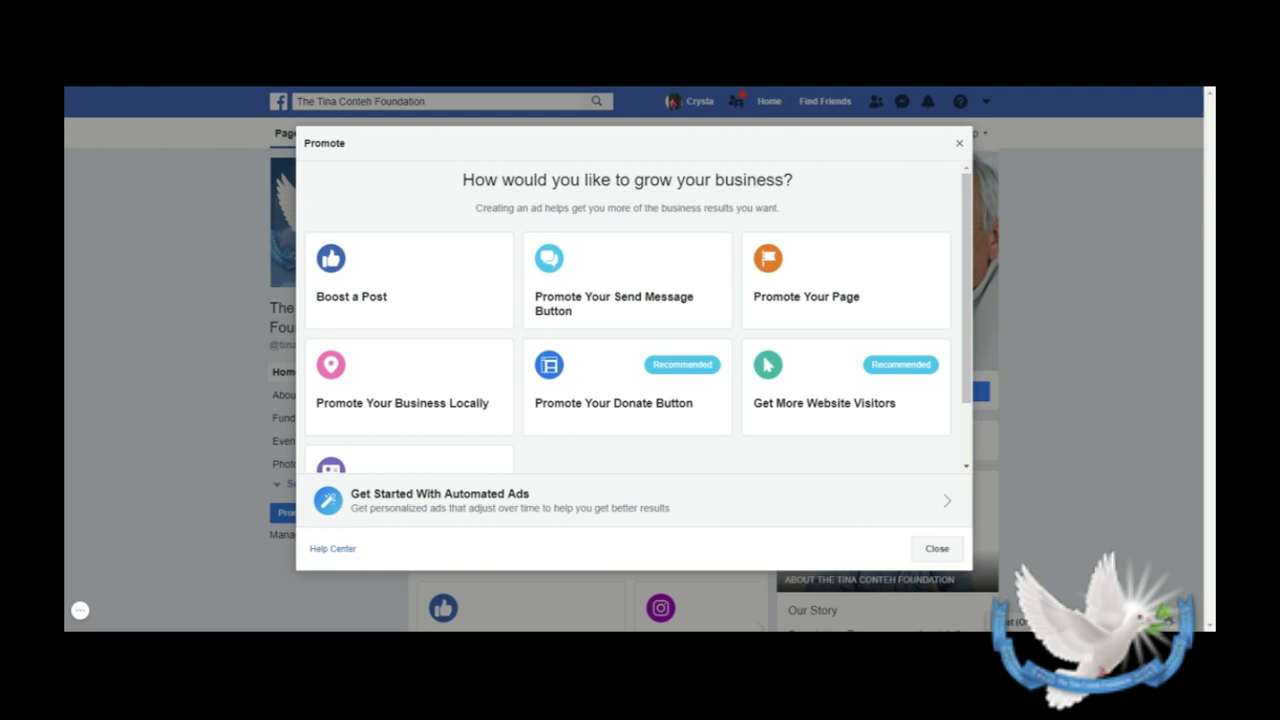
click(352, 308)
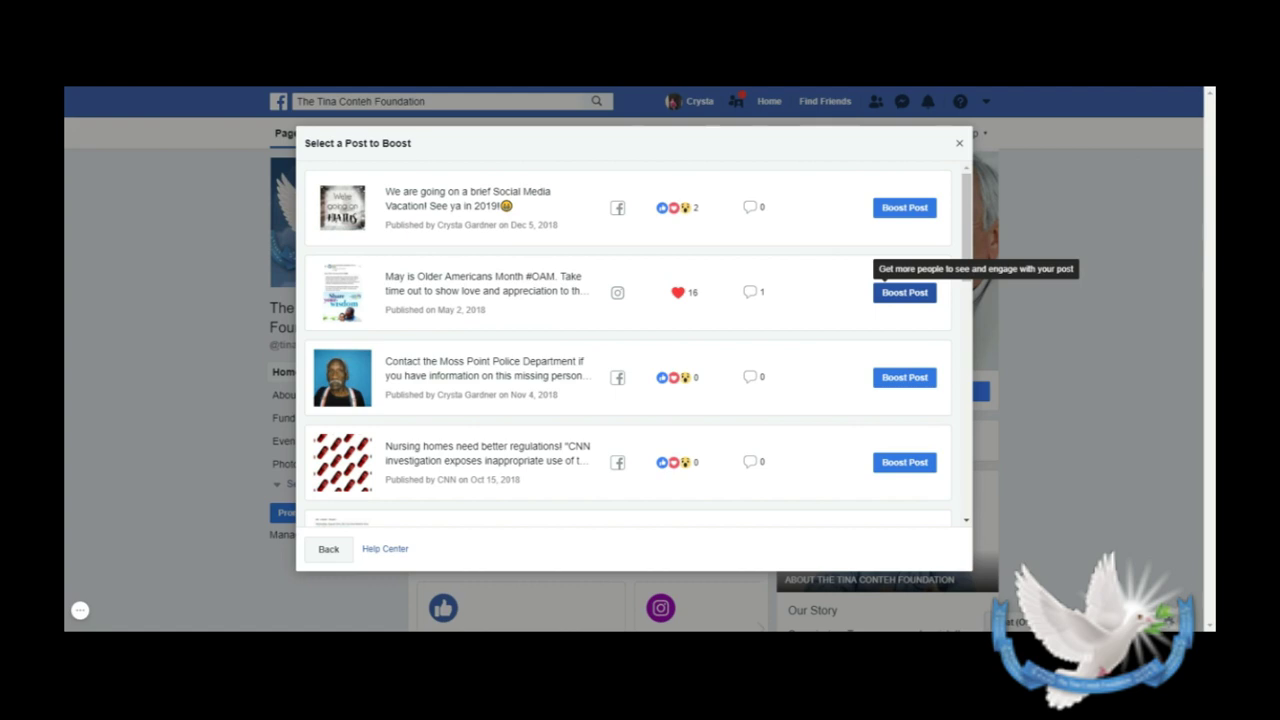
Boost the May Older Americans Month post with the 'People who like your Page' audience.
click(906, 293)
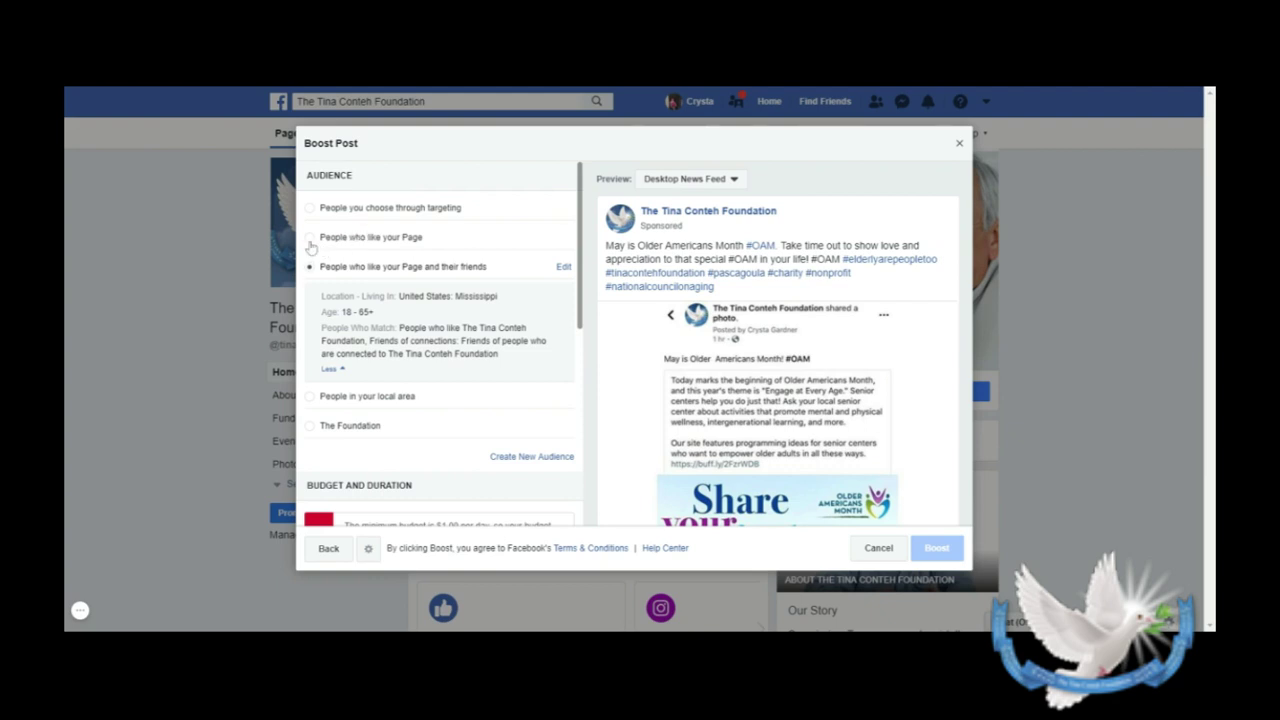
click(310, 239)
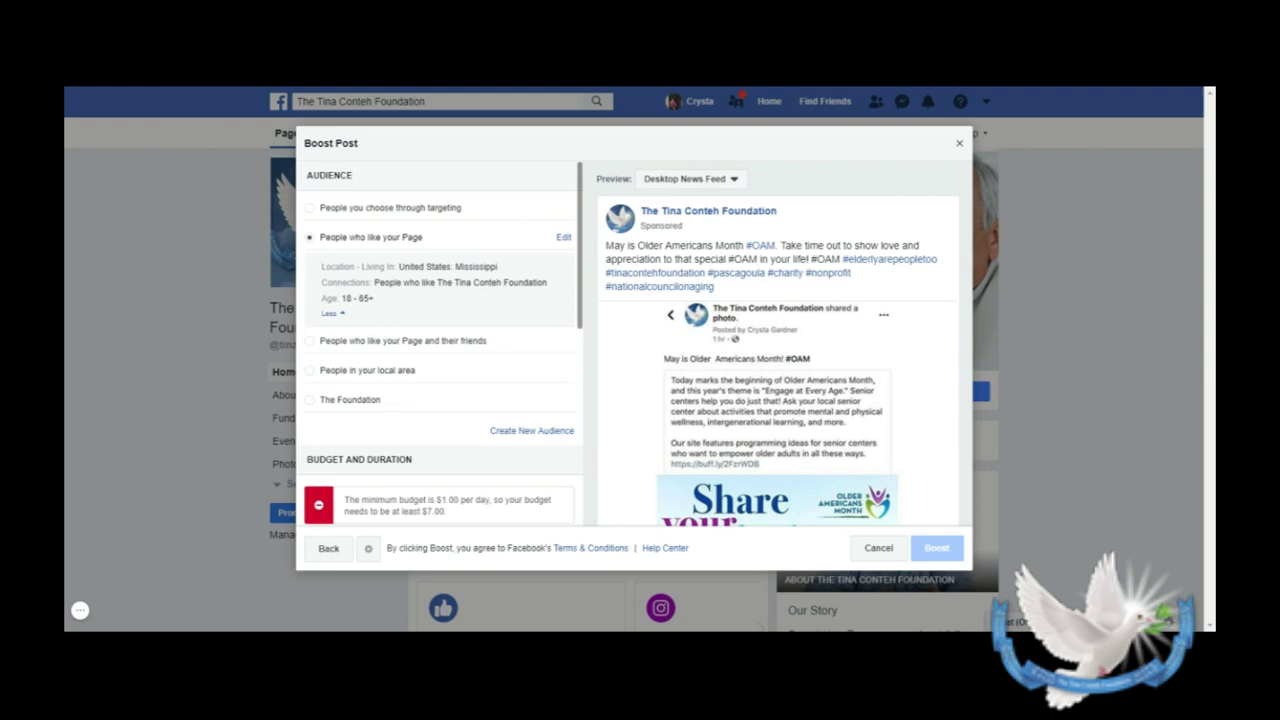
click(562, 238)
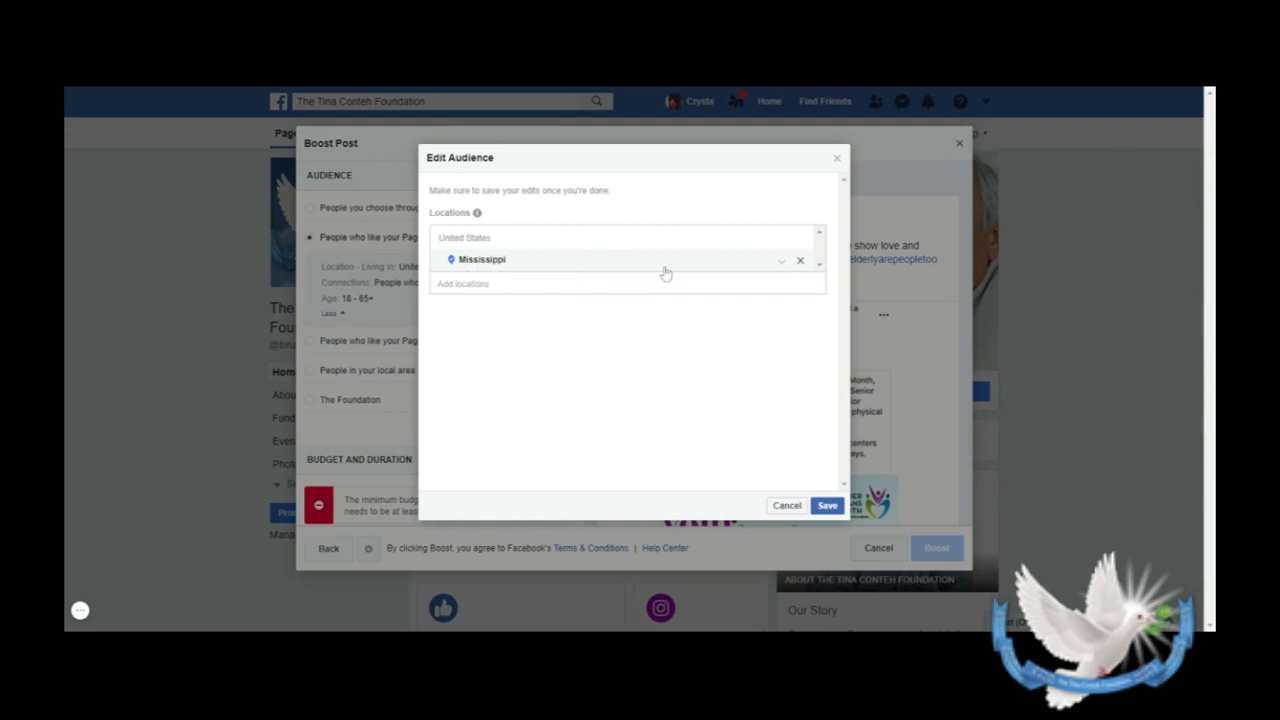
click(784, 266)
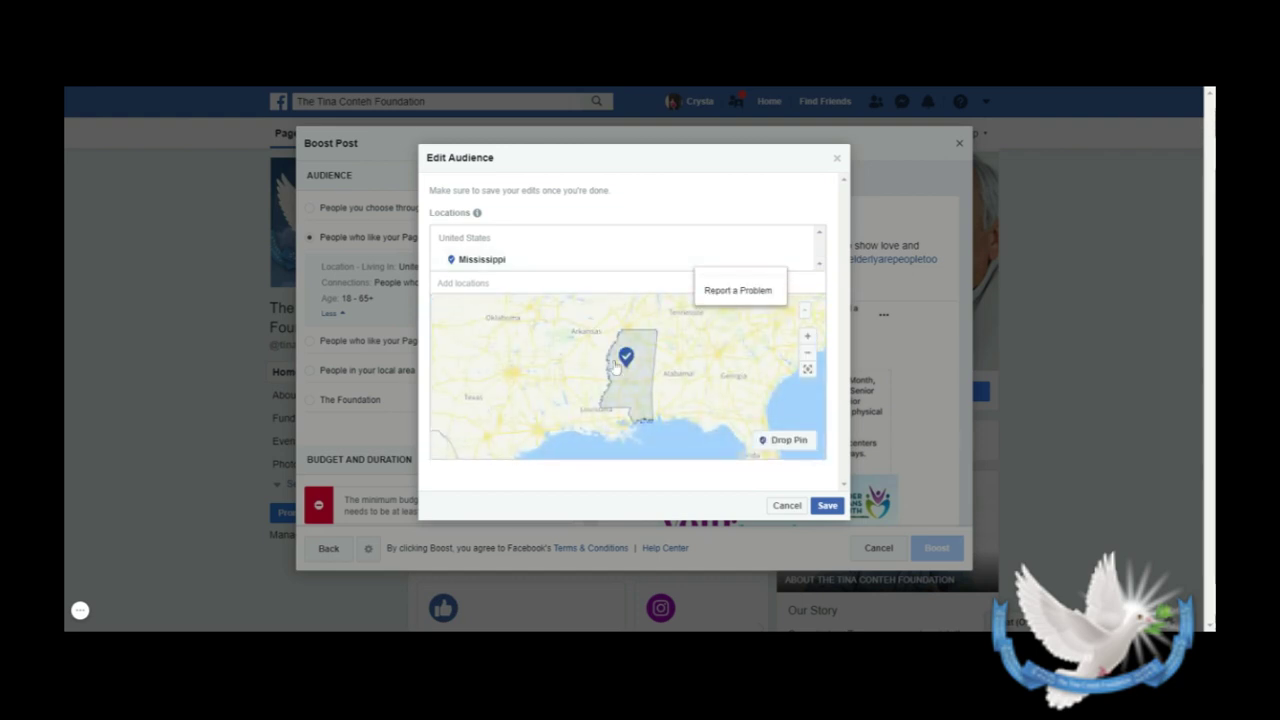
click(688, 374)
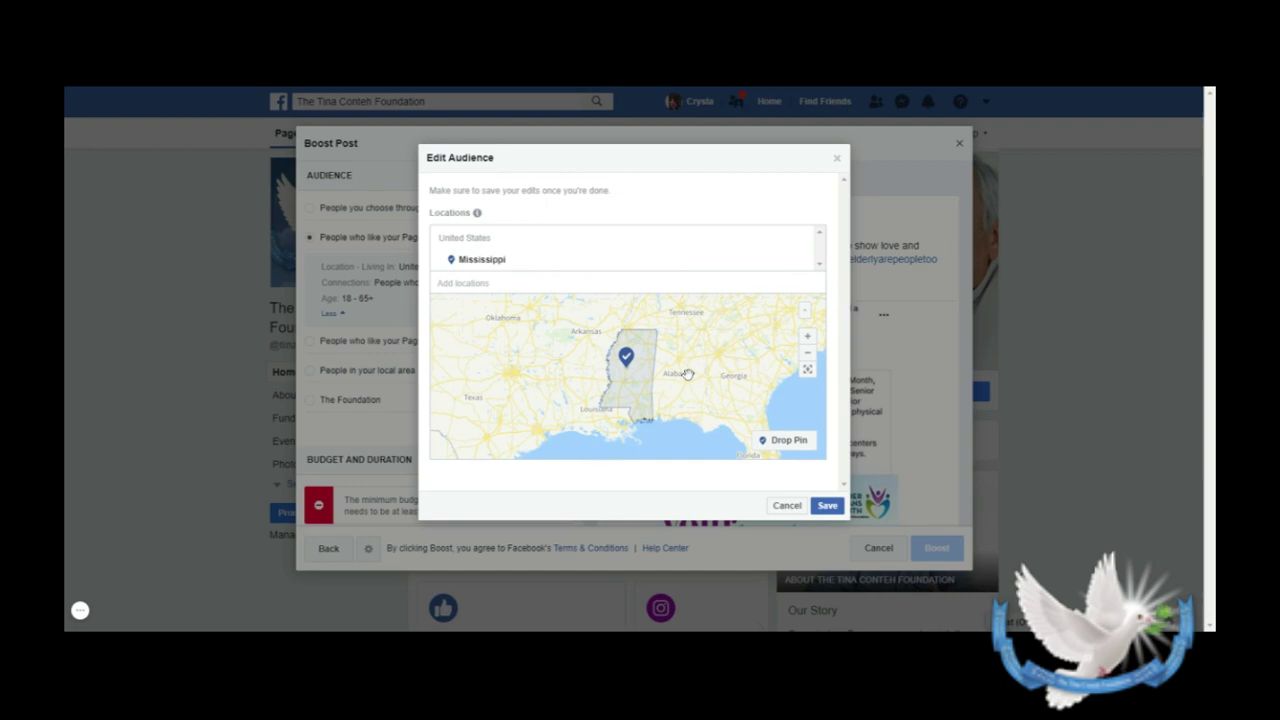
click(650, 283)
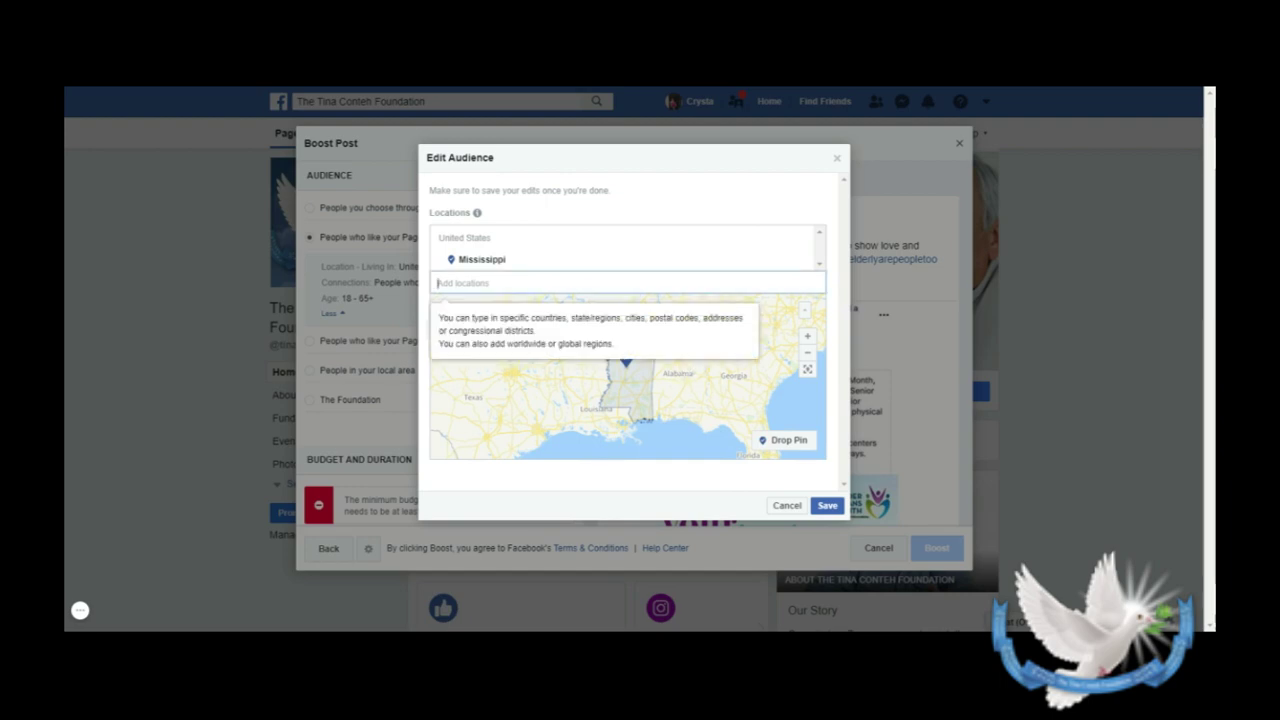
click(789, 506)
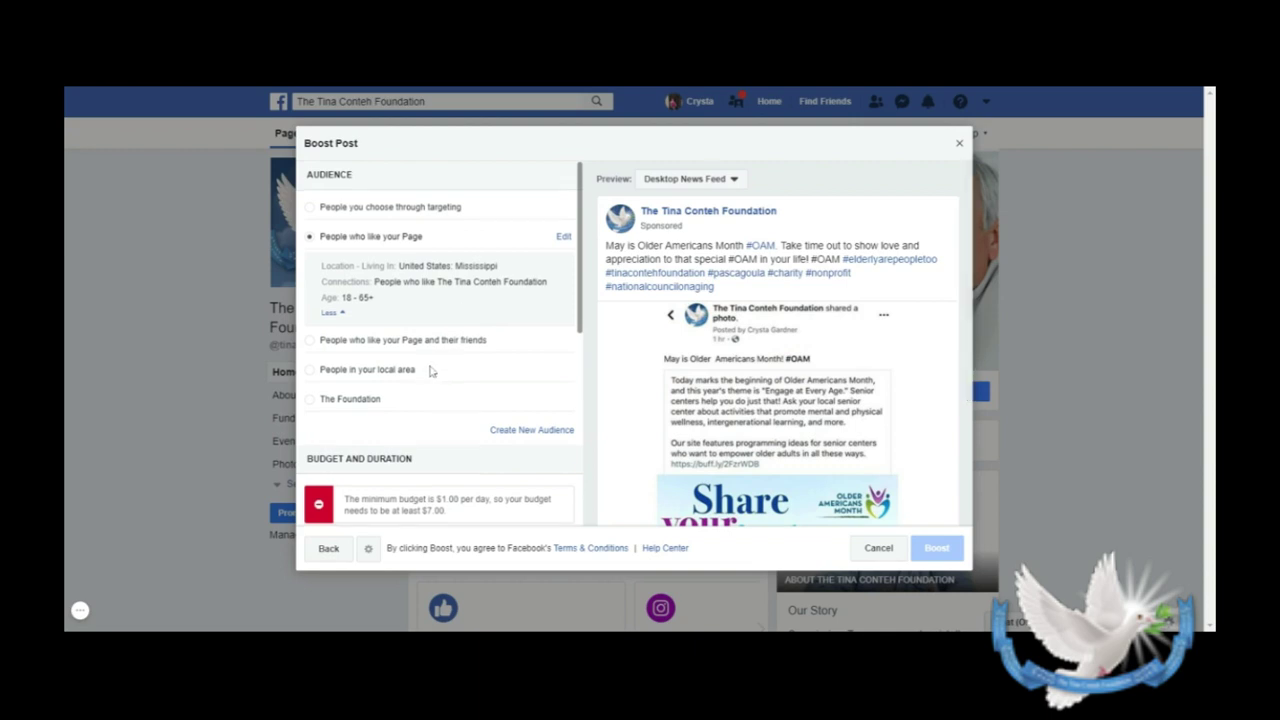
Set a $5.00 USD total budget and a 14-day duration ending Jan 12, 2019.
scroll(432, 371, down, 1)
scroll(432, 371, down, 1)
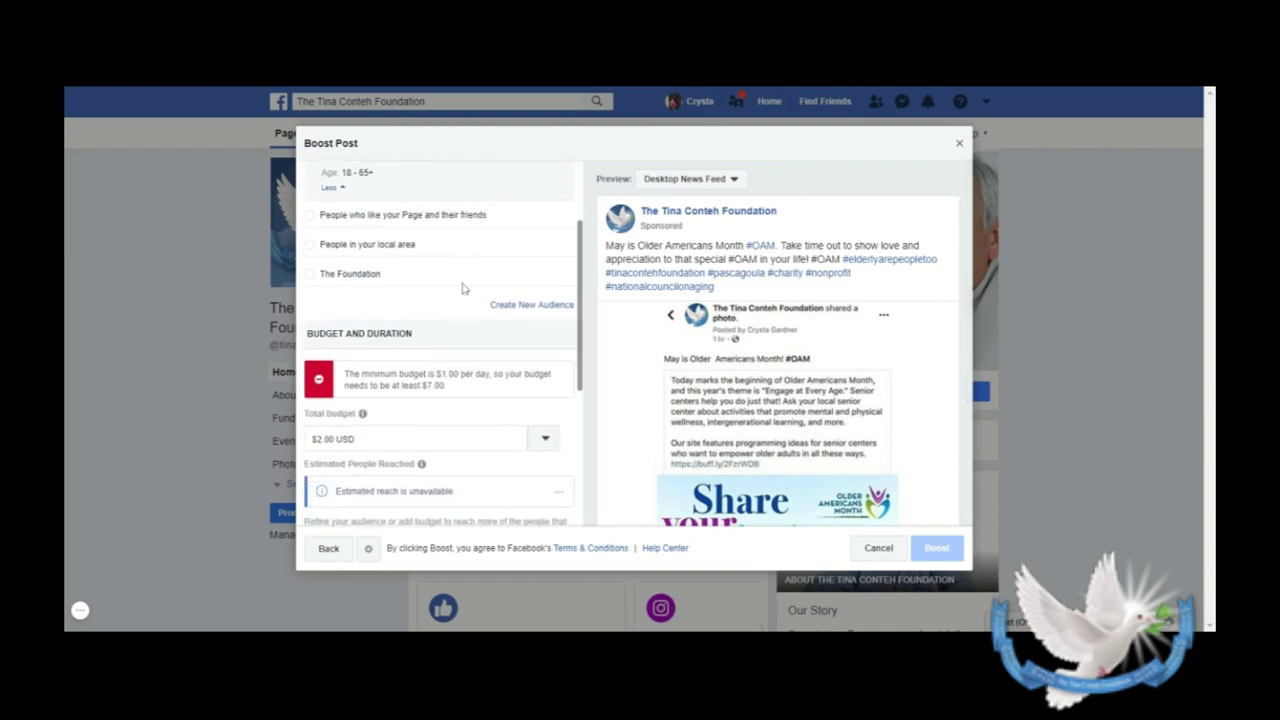
scroll(441, 284, down, 1)
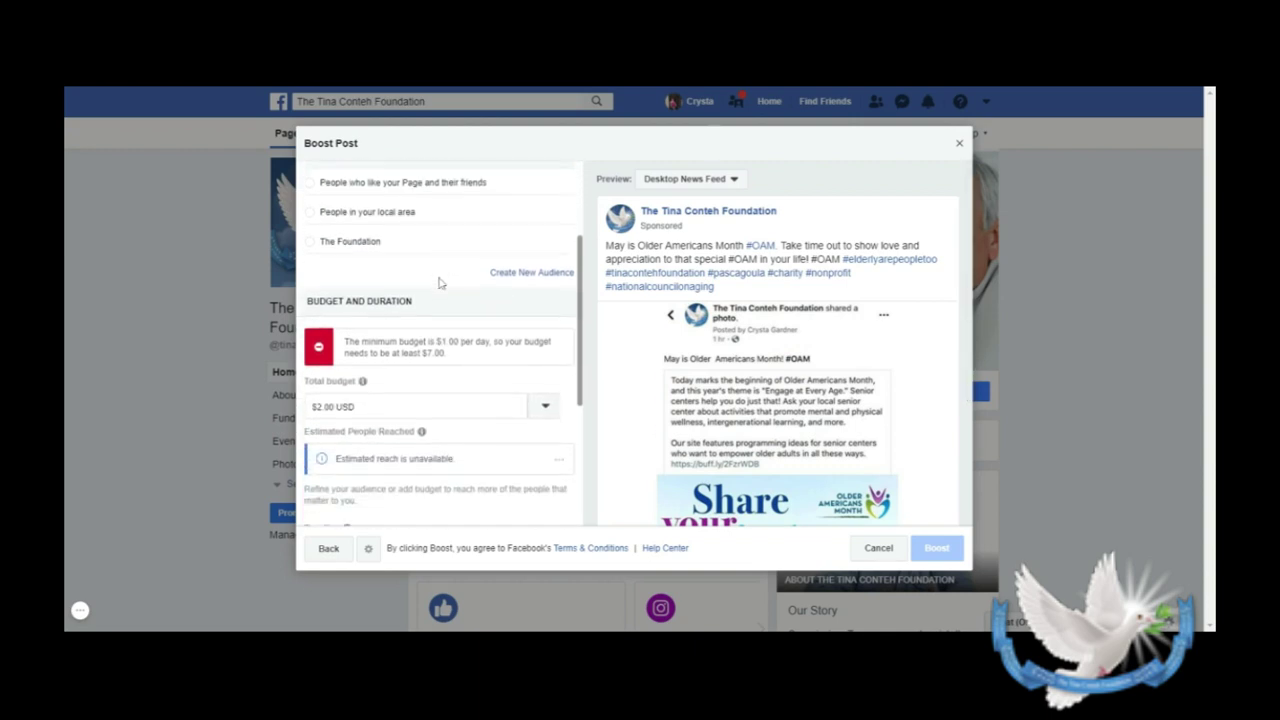
scroll(441, 284, down, 1)
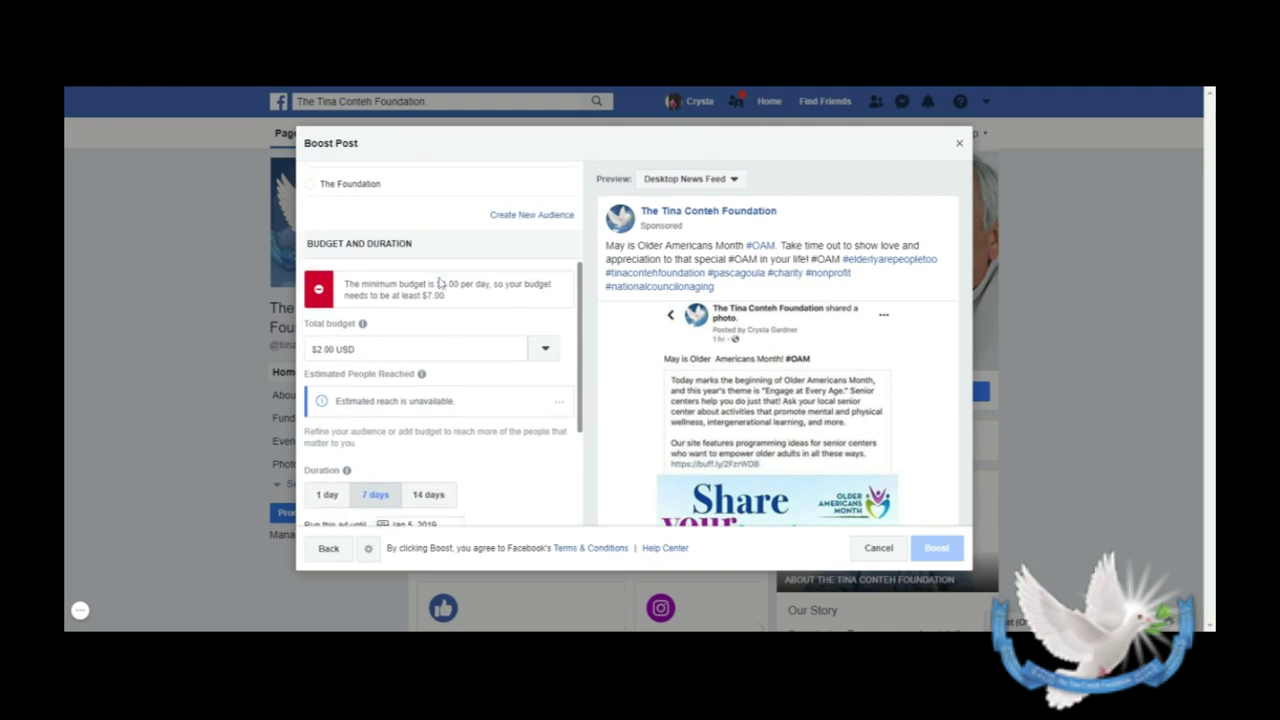
mouse_move(362, 326)
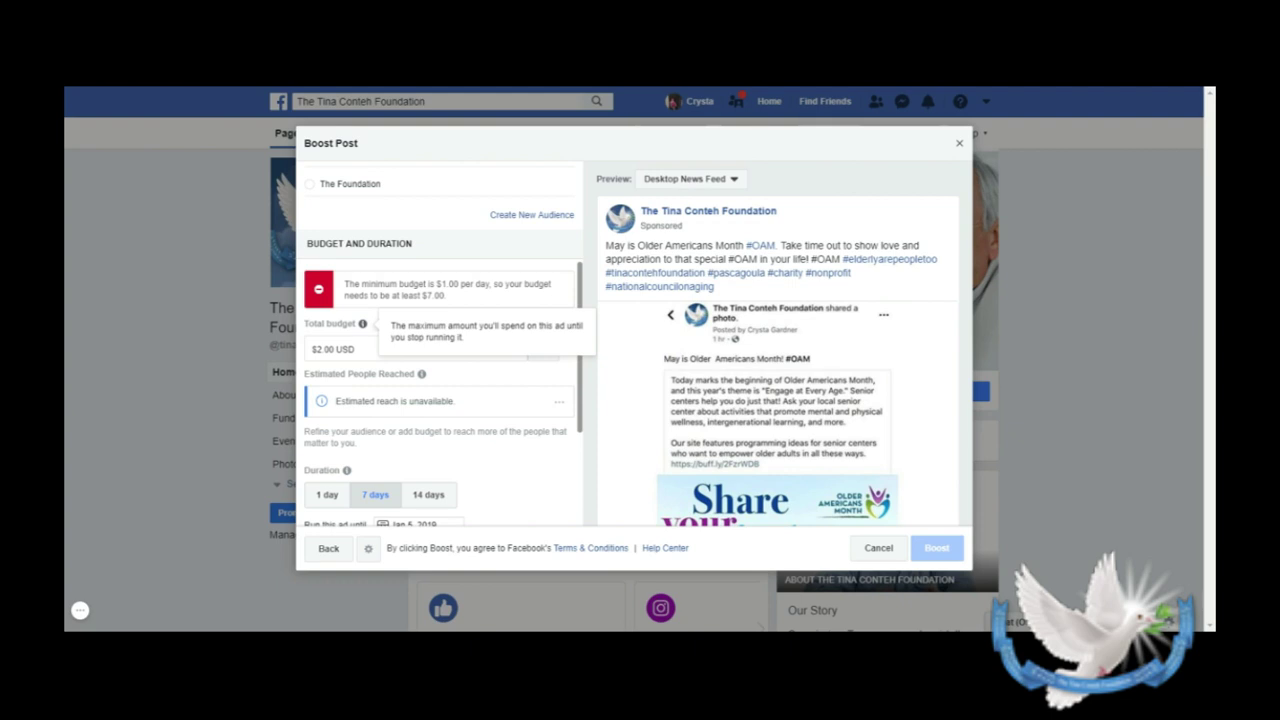
click(545, 350)
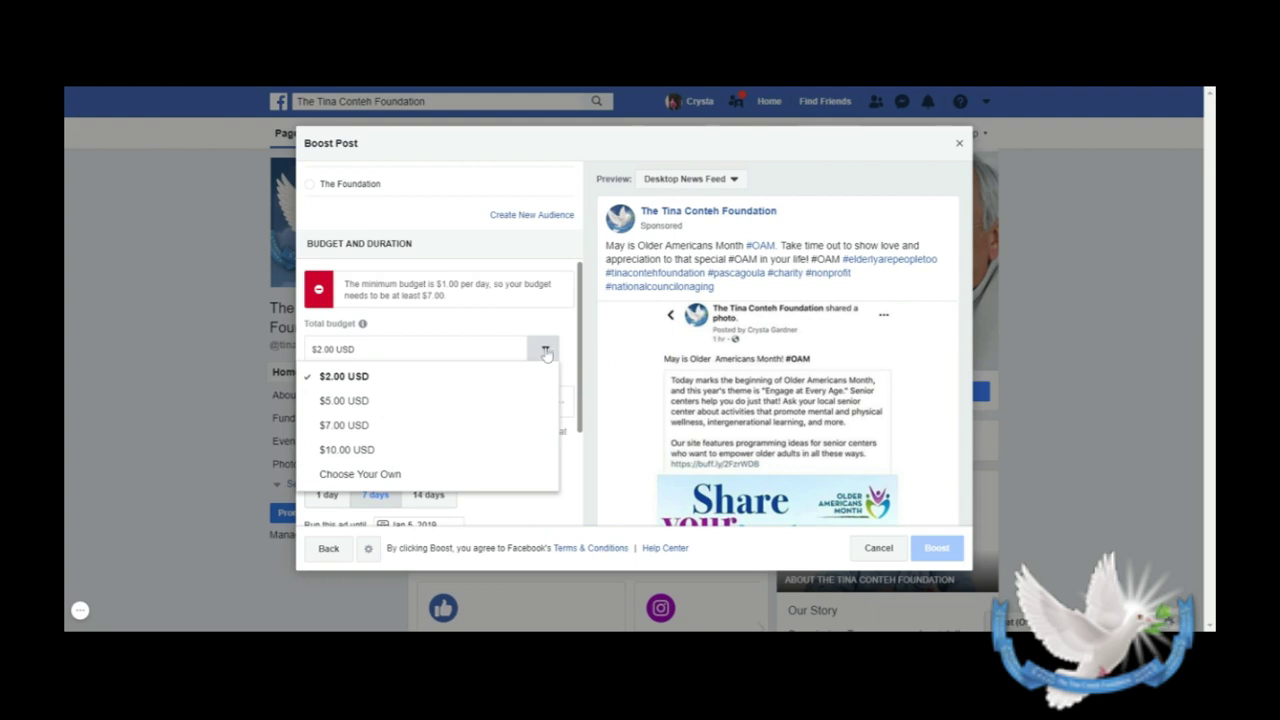
click(388, 400)
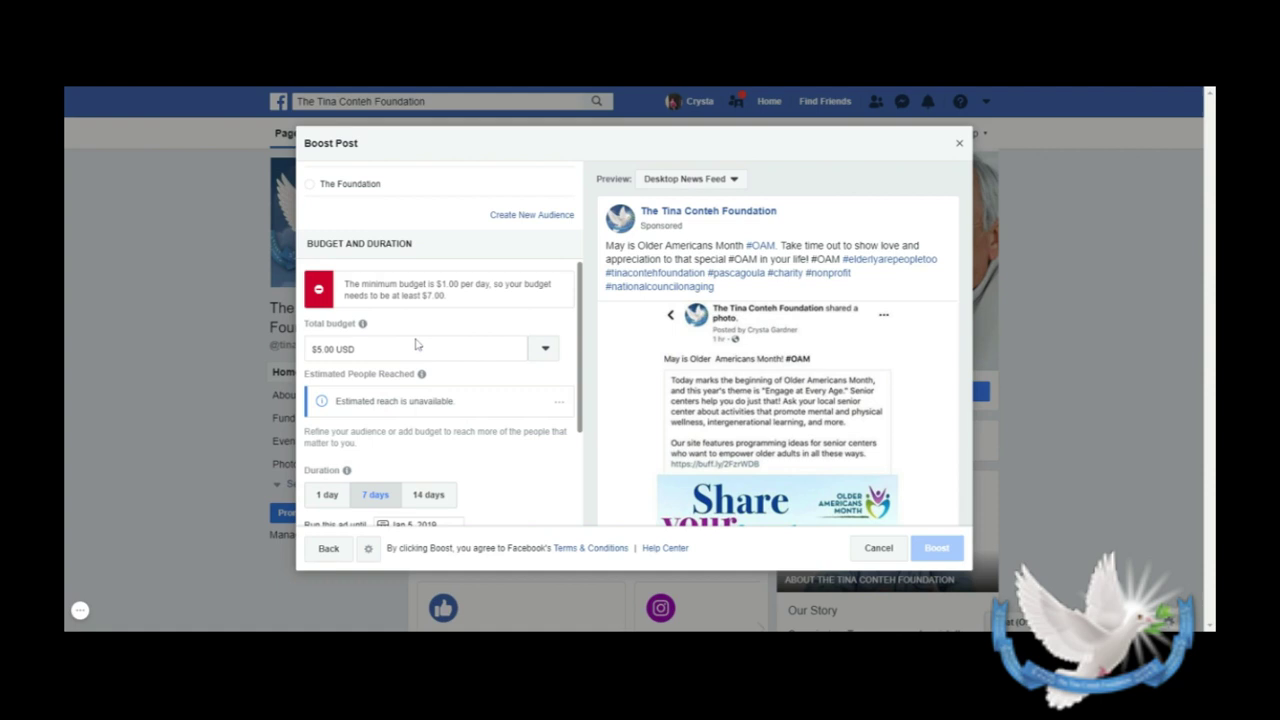
scroll(415, 344, down, 1)
scroll(418, 344, down, 1)
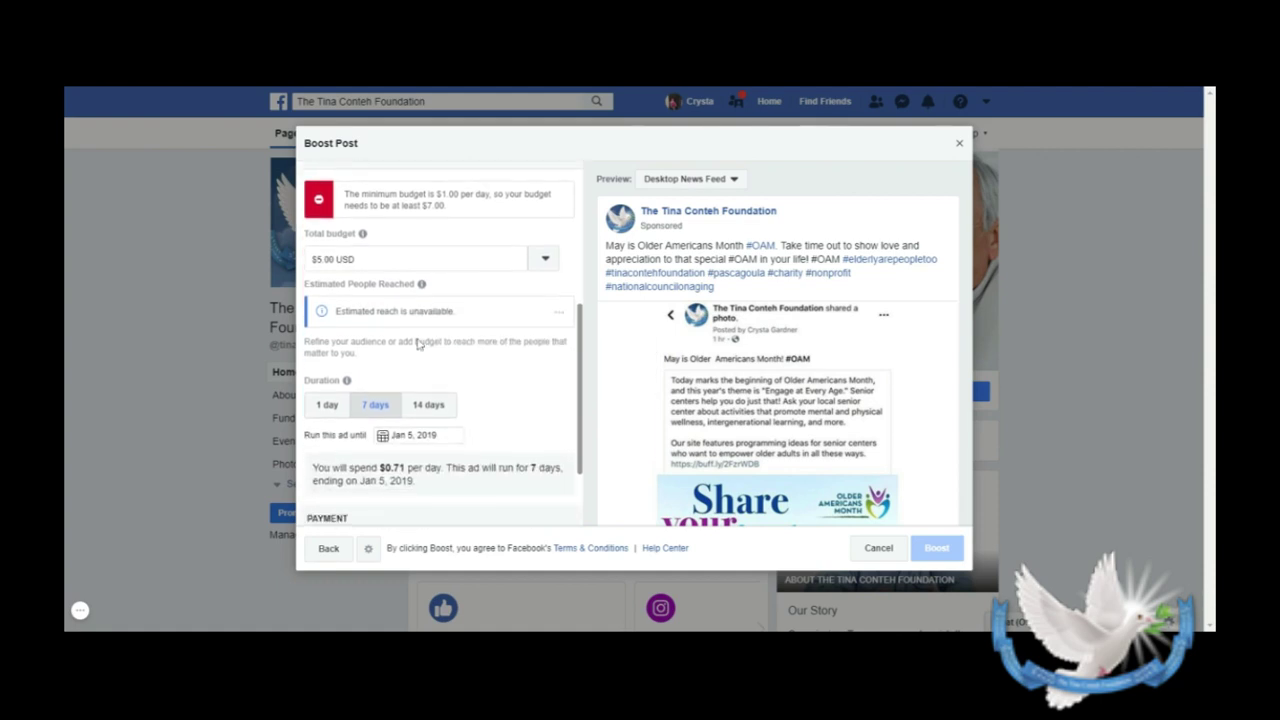
click(424, 408)
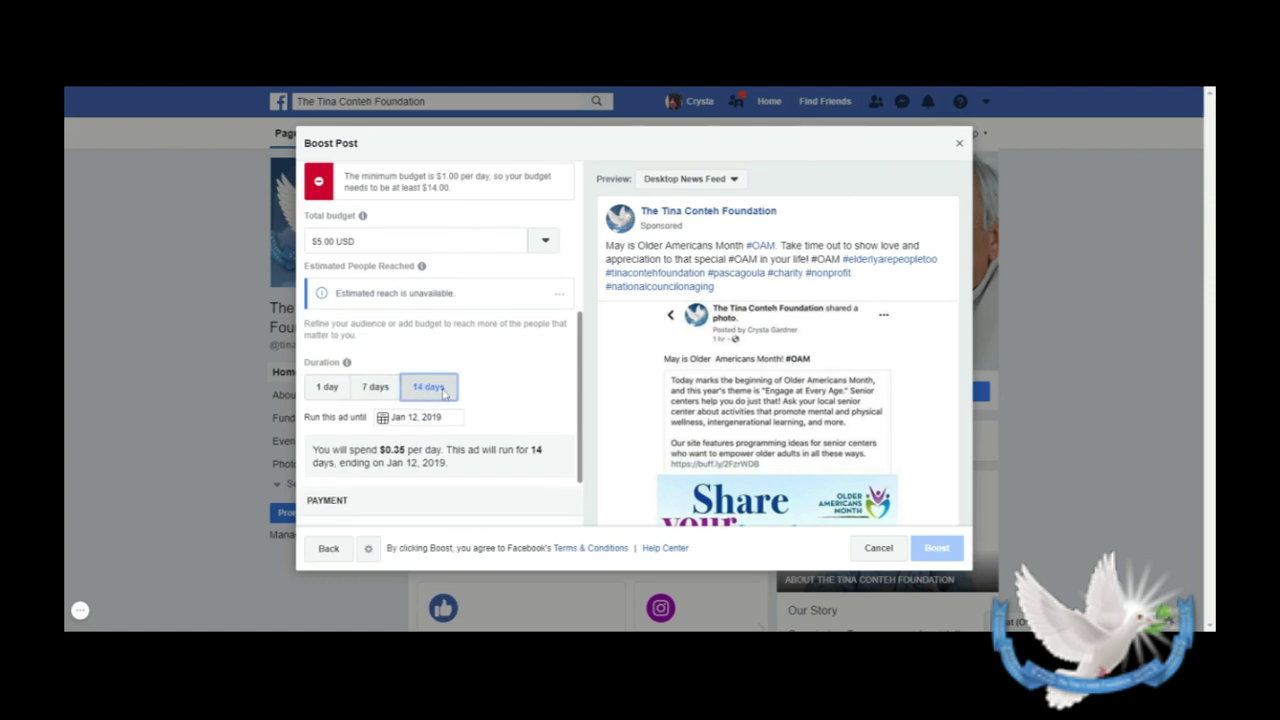
click(382, 393)
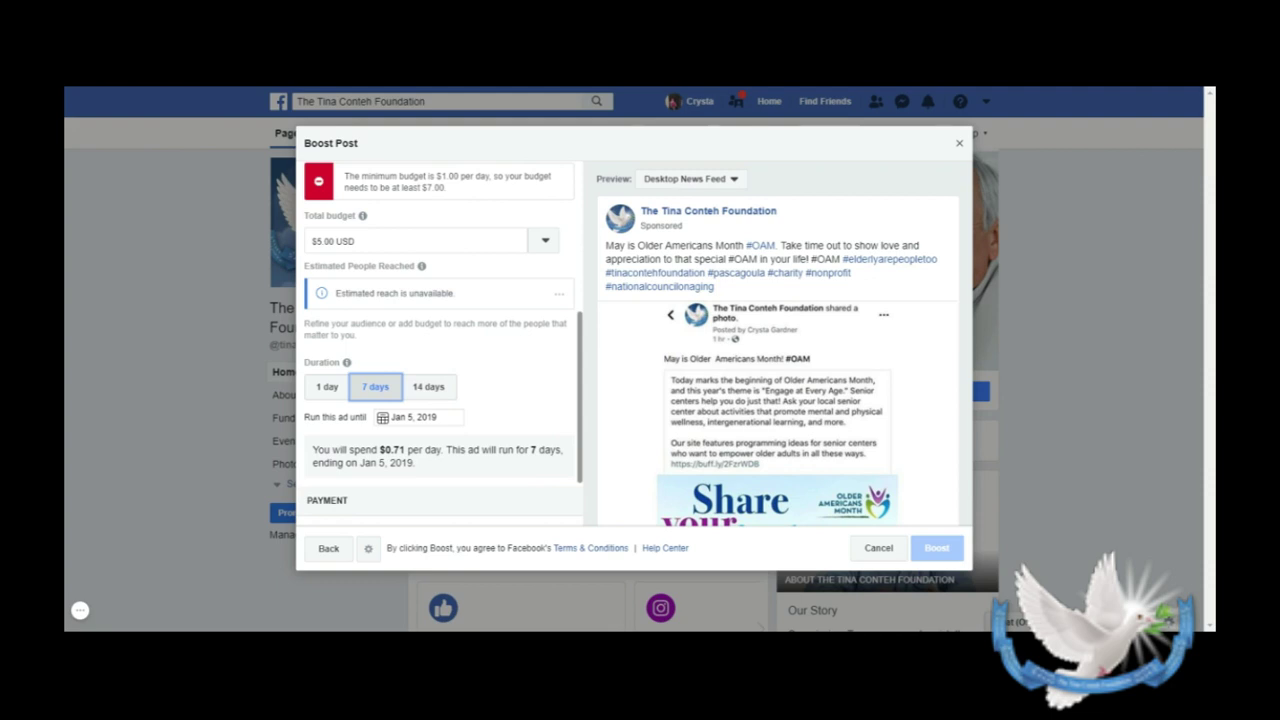
click(422, 397)
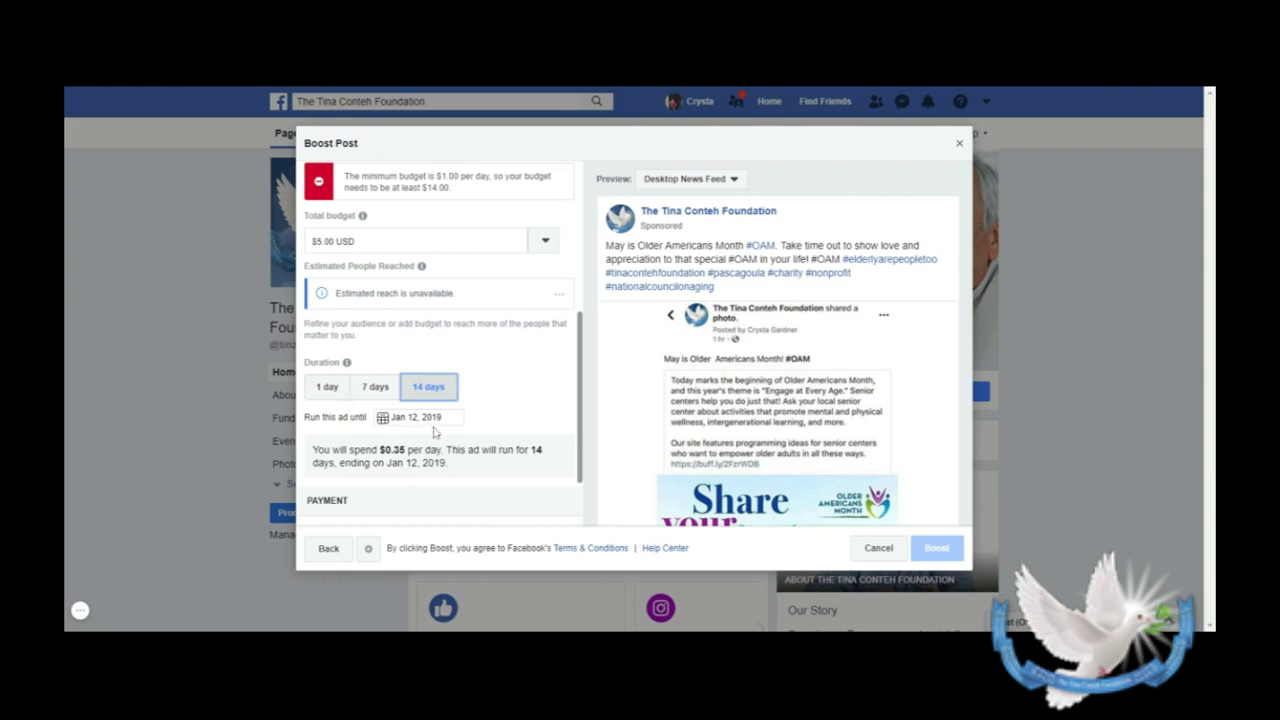
Preview the boosted post as a Mobile News Feed ad.
scroll(434, 432, down, 2)
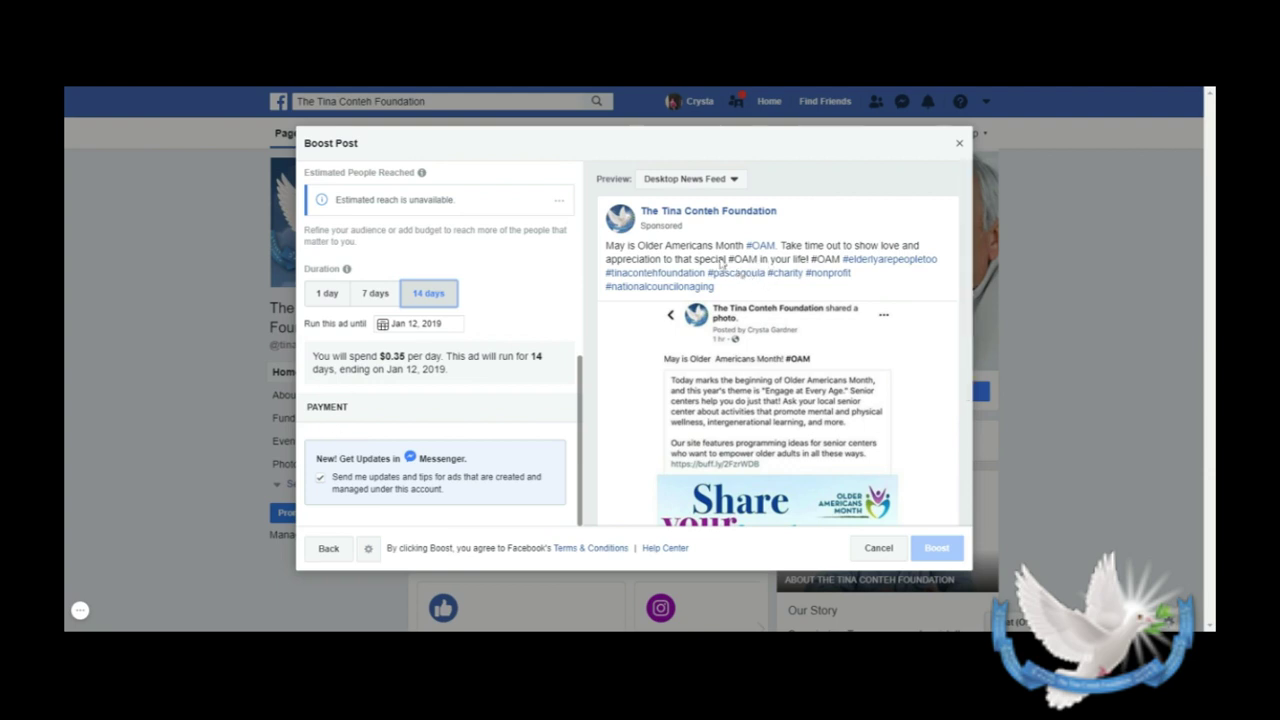
scroll(533, 360, up, 3)
scroll(533, 360, up, 3)
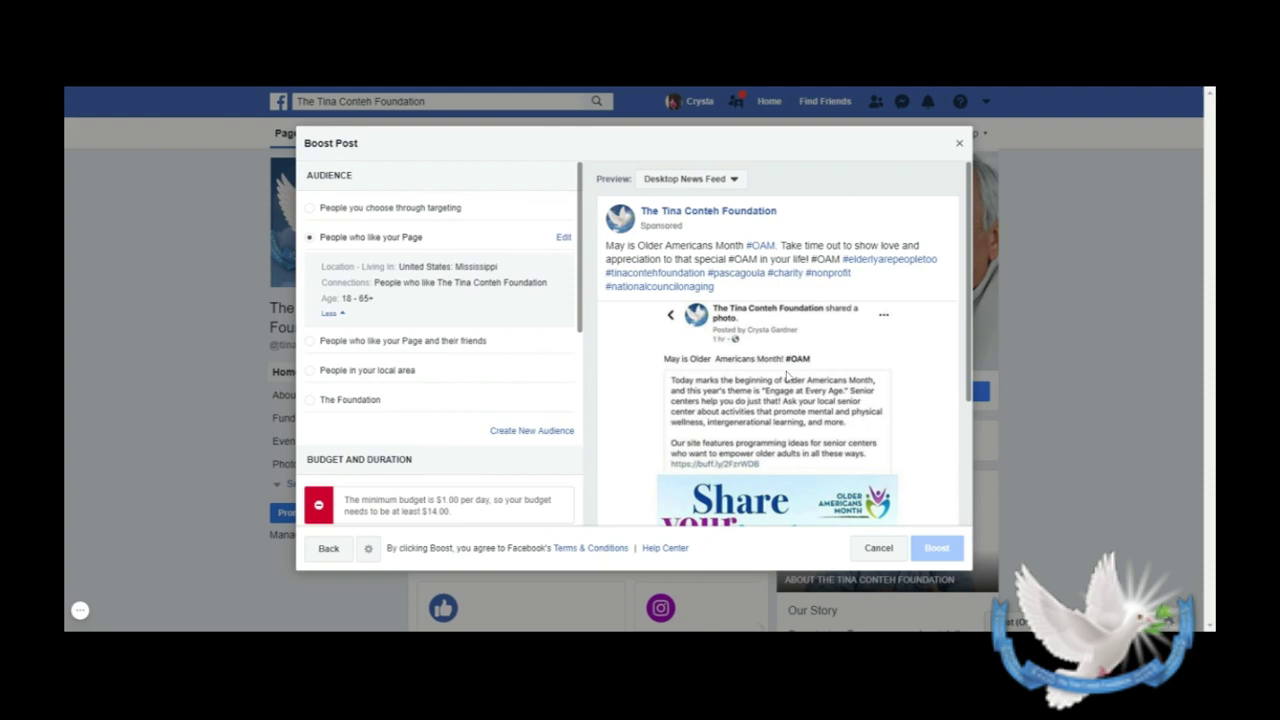
scroll(788, 375, down, 3)
scroll(788, 375, down, 2)
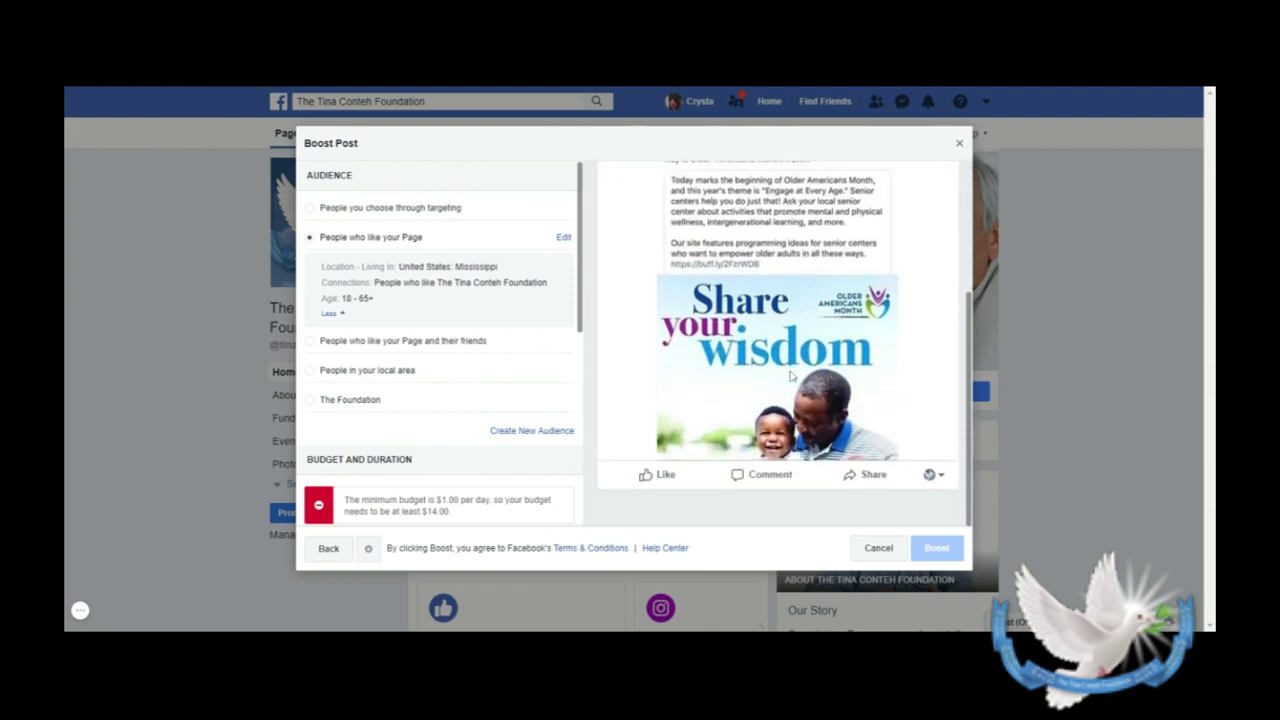
scroll(789, 375, up, 5)
scroll(790, 375, down, 1)
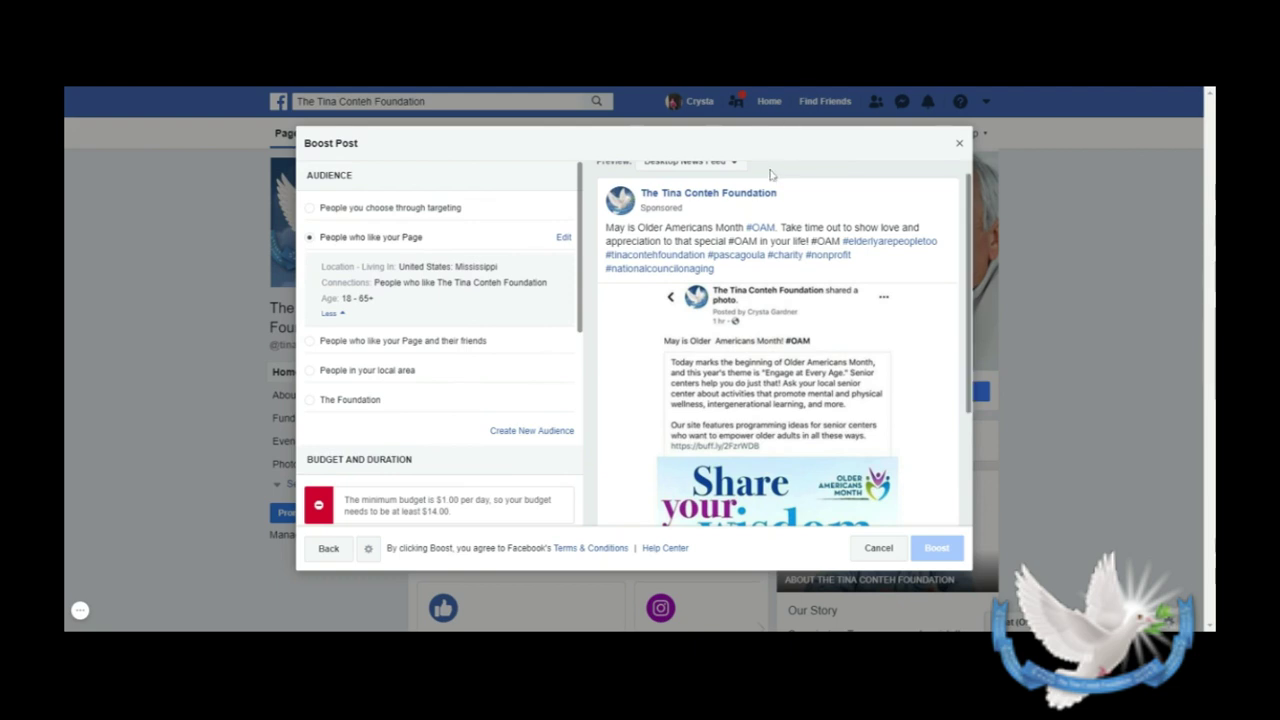
scroll(724, 201, up, 1)
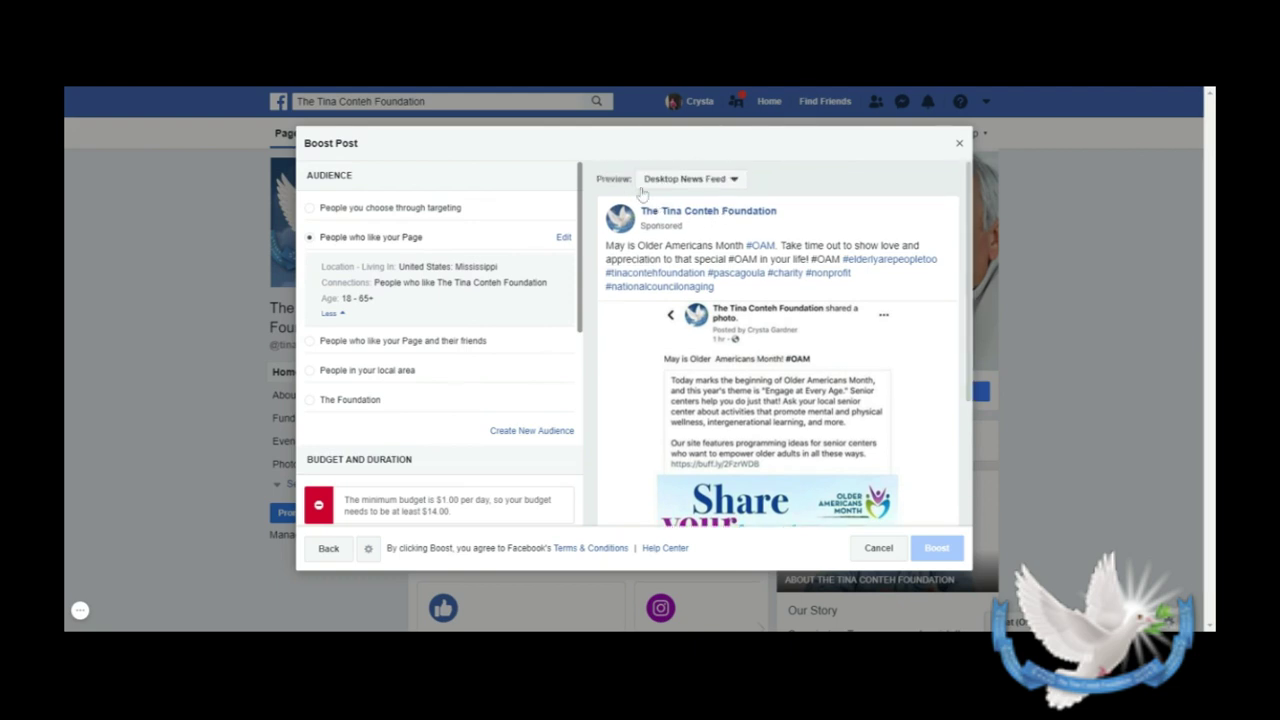
click(700, 180)
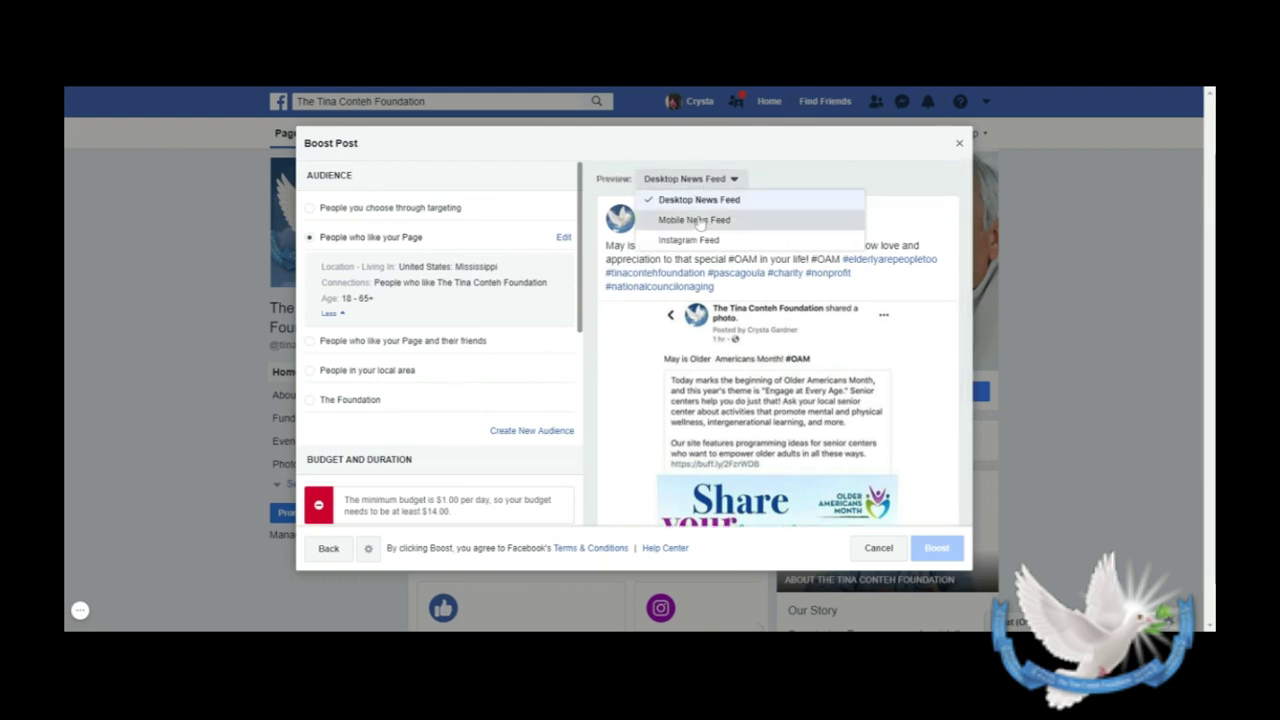
click(697, 220)
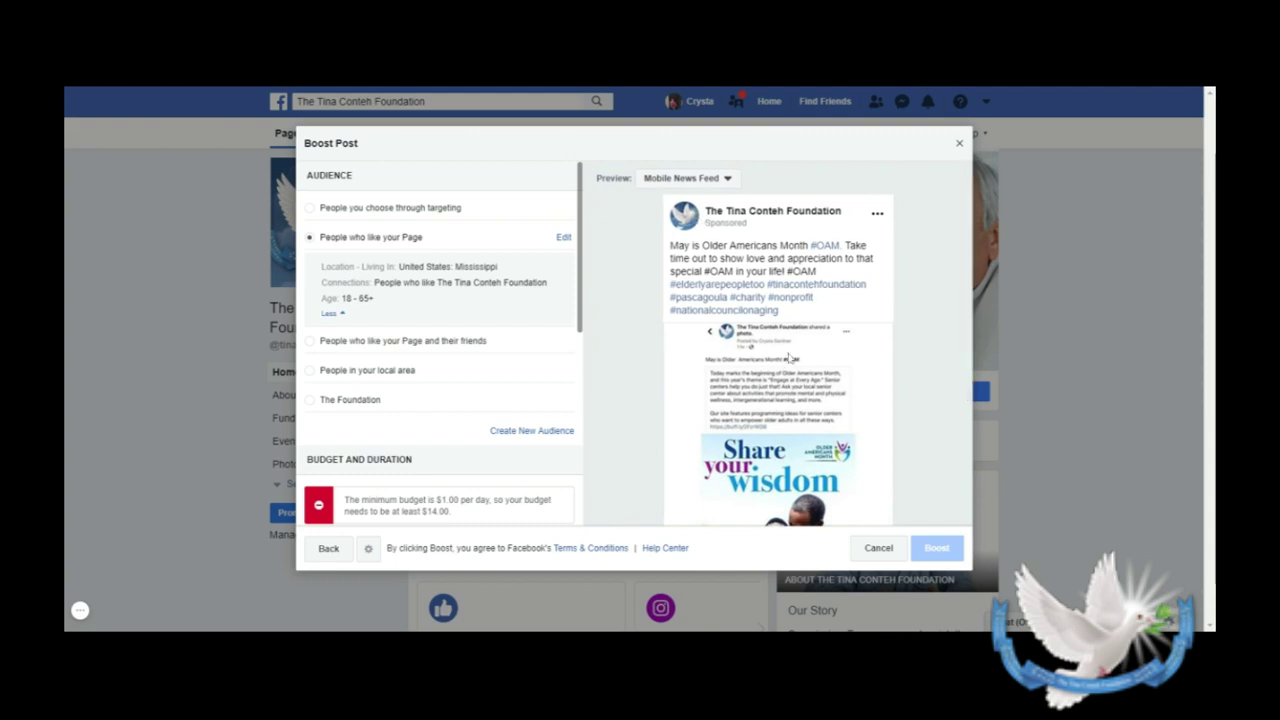
Preview it as an Instagram Feed ad, then go back to the Promote choices.
scroll(788, 362, down, 3)
scroll(790, 354, up, 3)
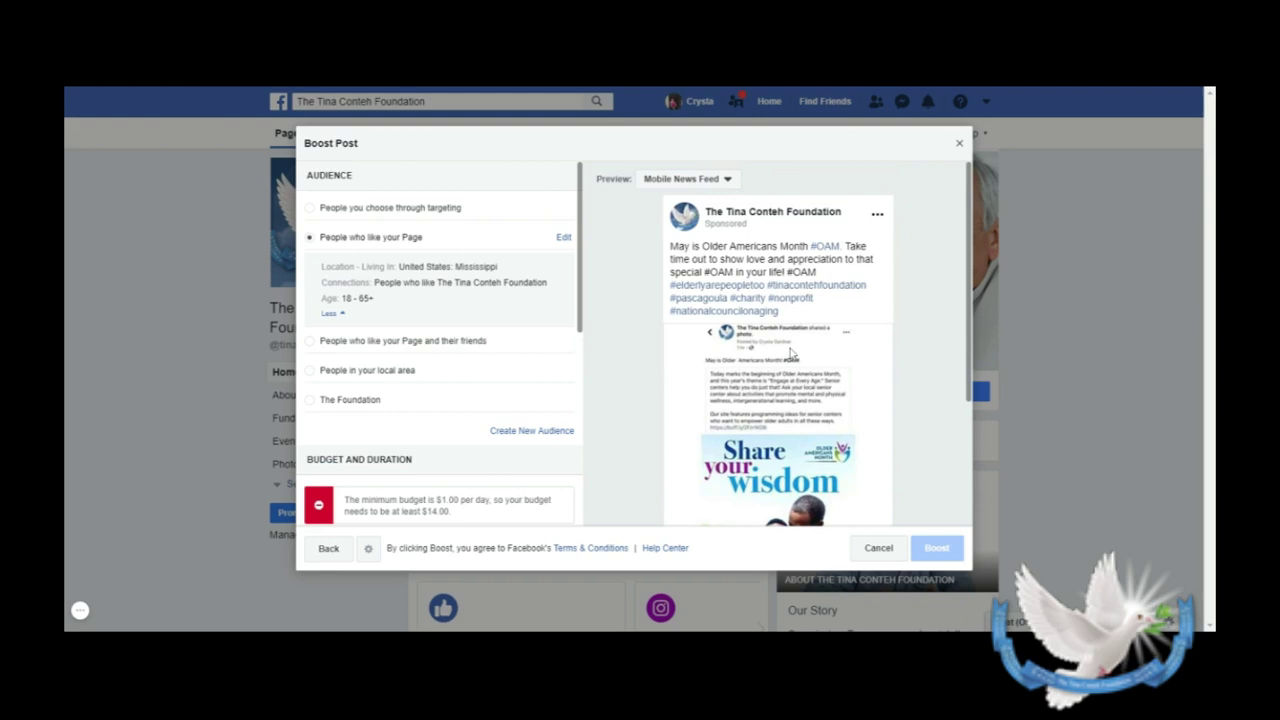
click(713, 178)
click(706, 238)
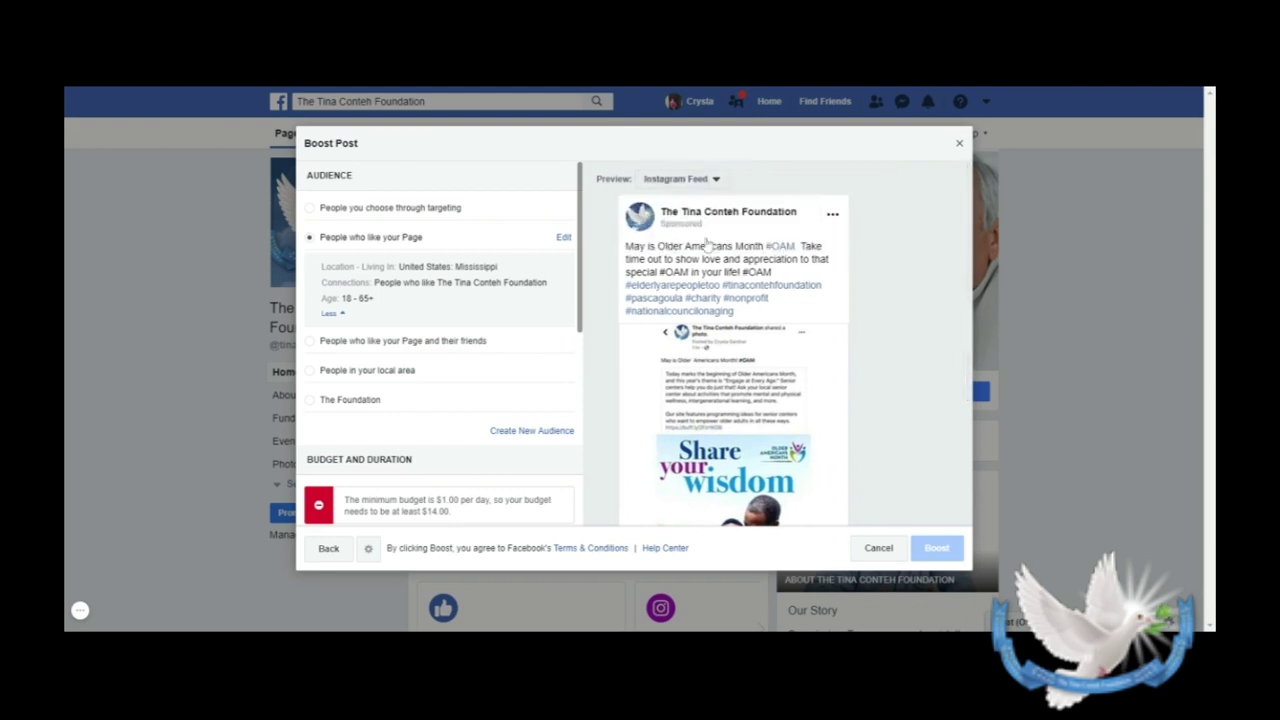
scroll(692, 281, down, 5)
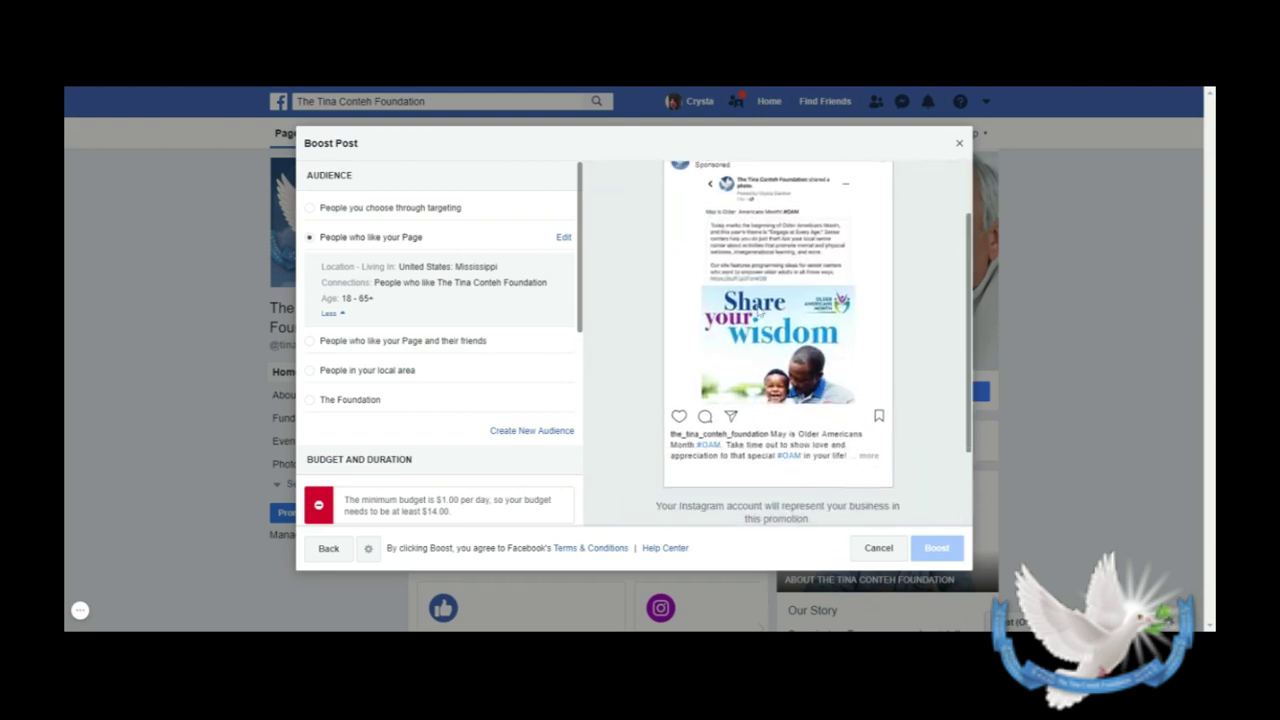
scroll(757, 311, up, 5)
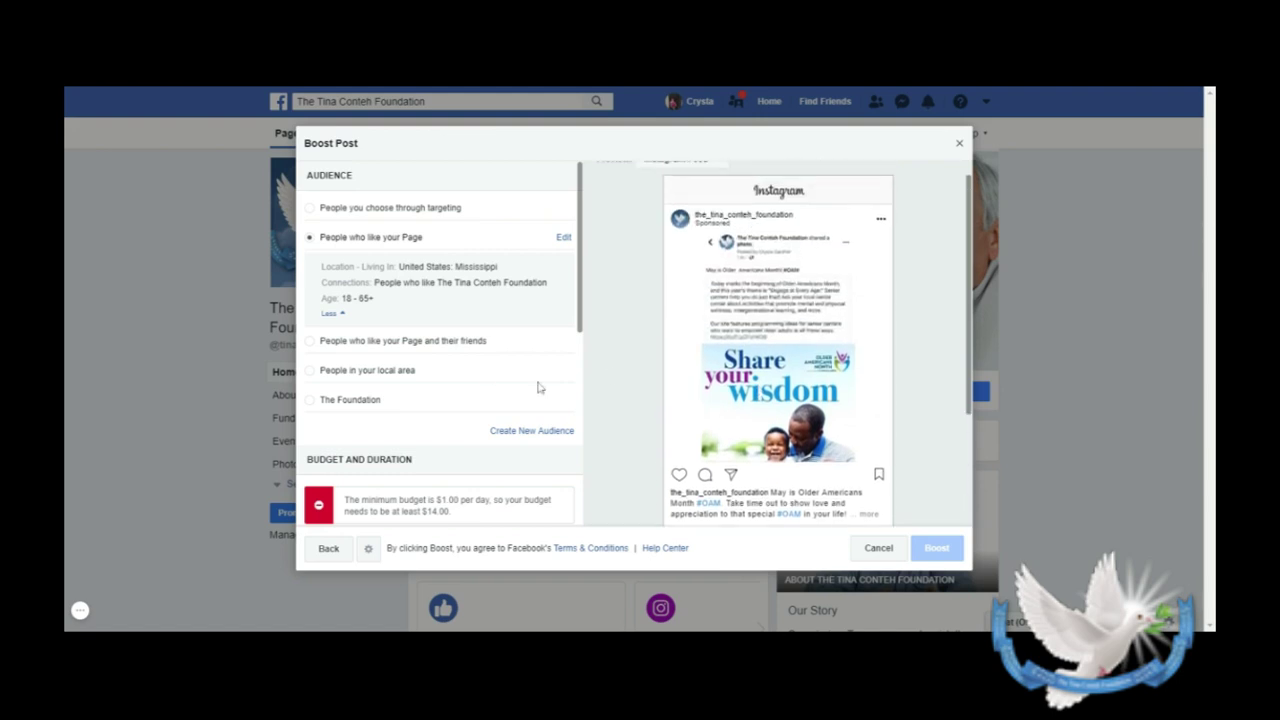
click(329, 550)
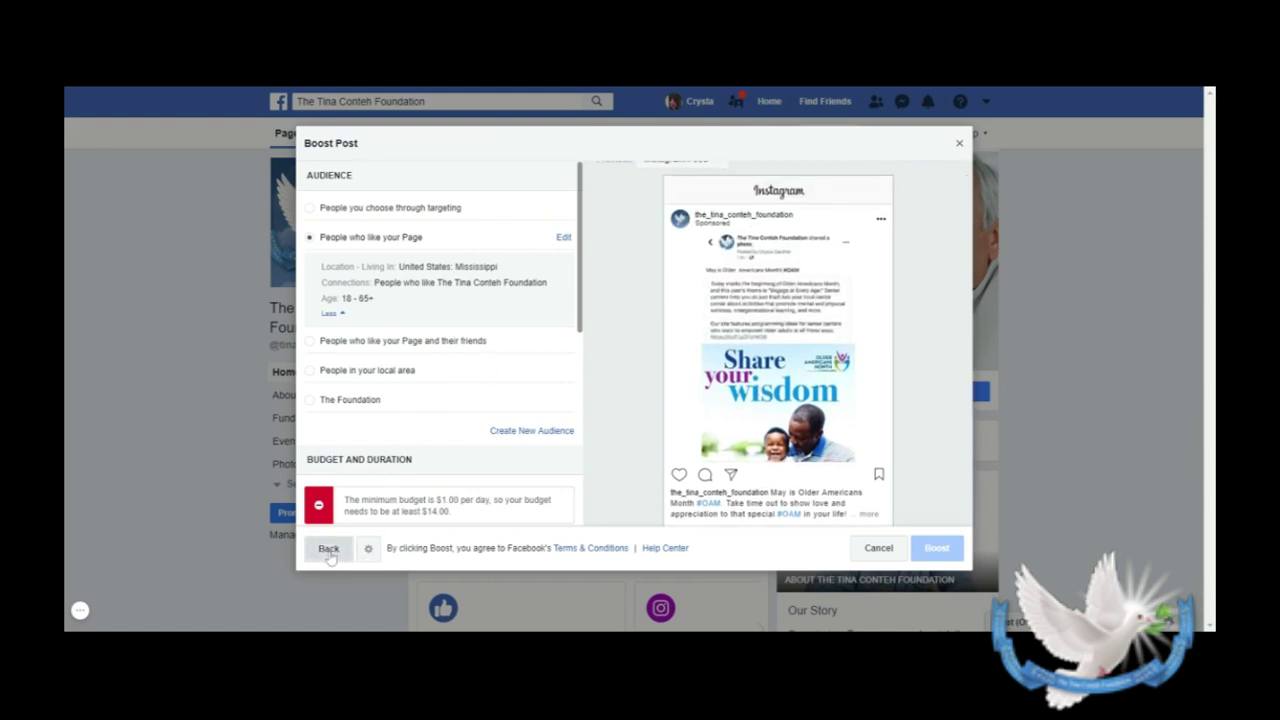
Start a Promote Your Send Message Button ad and preview it in Messenger Inbox, then Mobile News Feed.
click(329, 550)
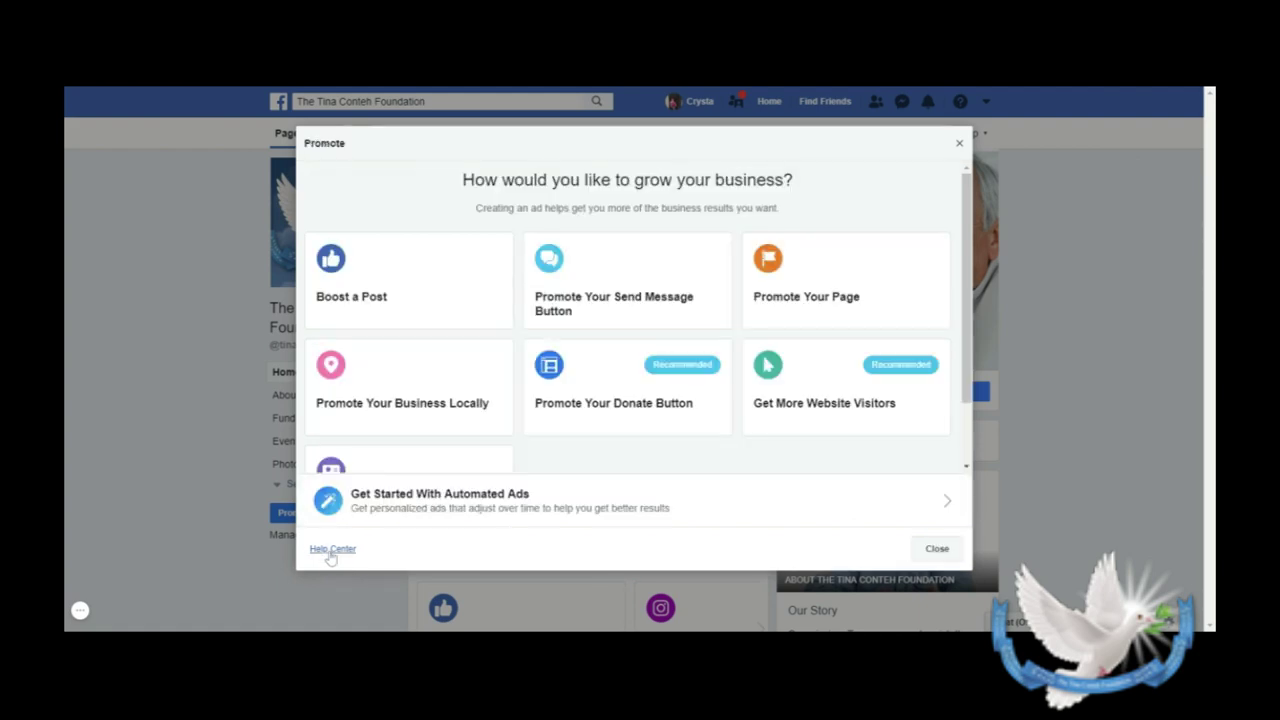
click(641, 293)
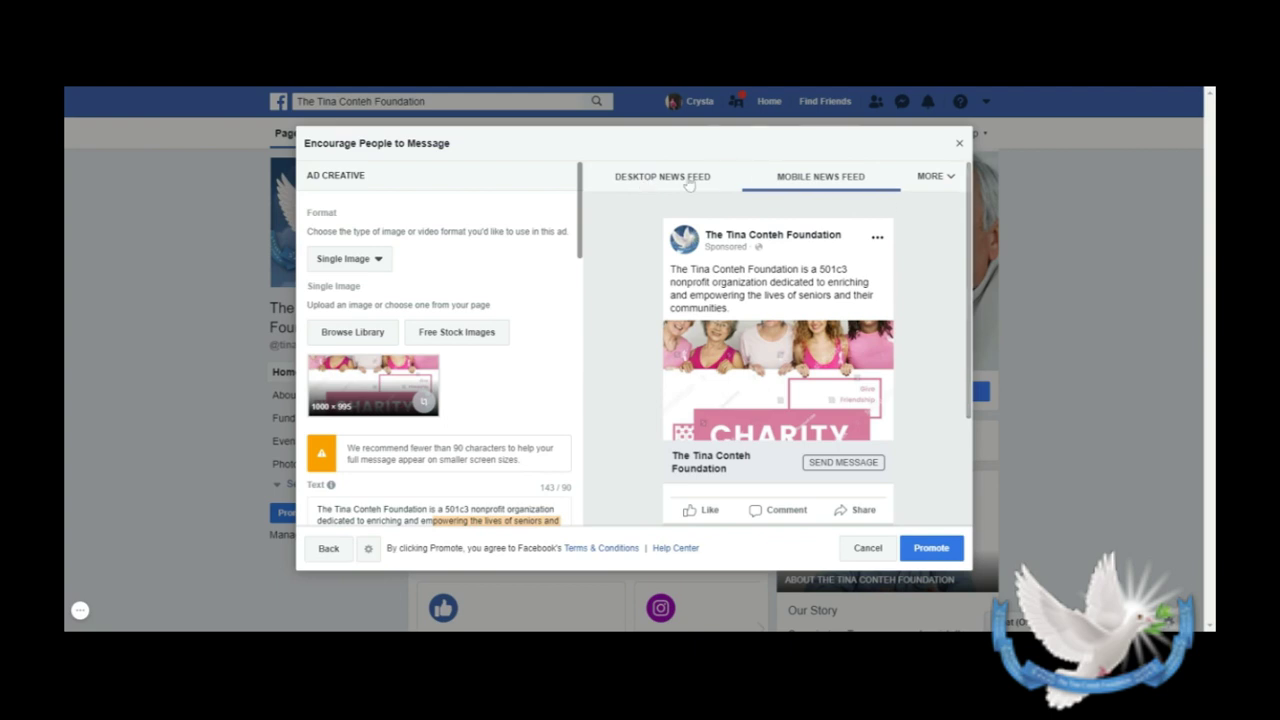
click(932, 178)
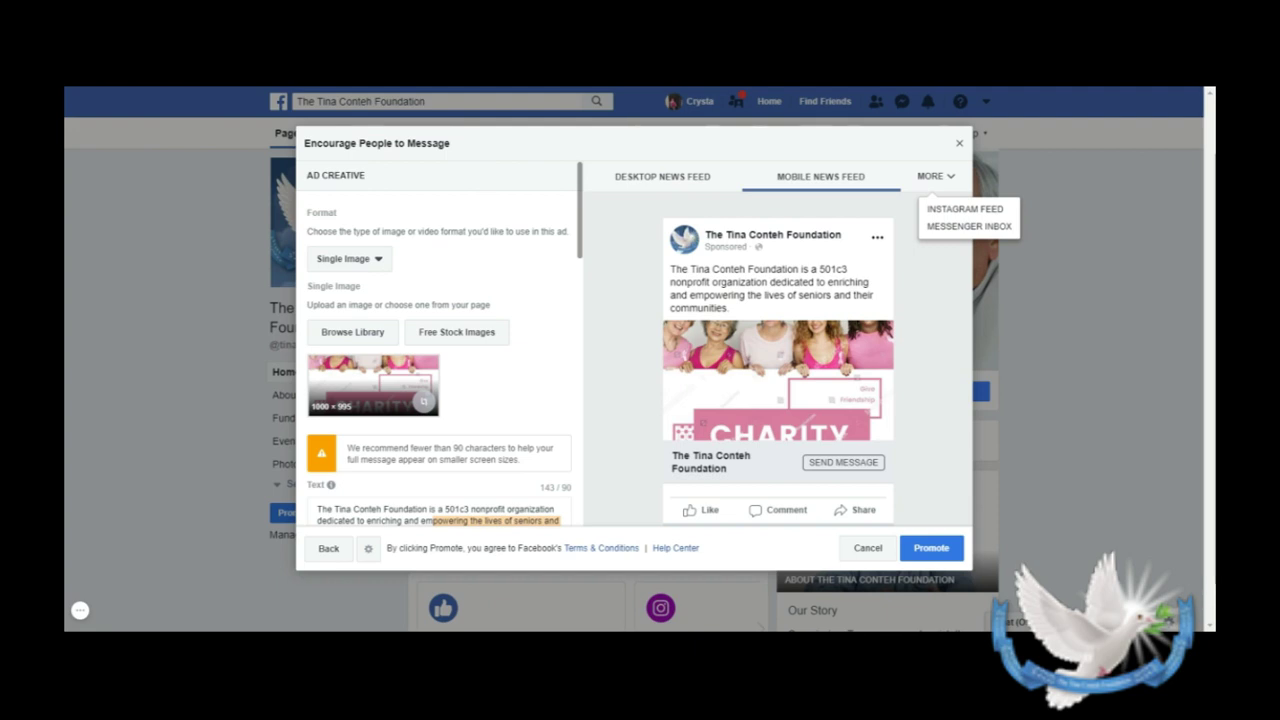
click(949, 227)
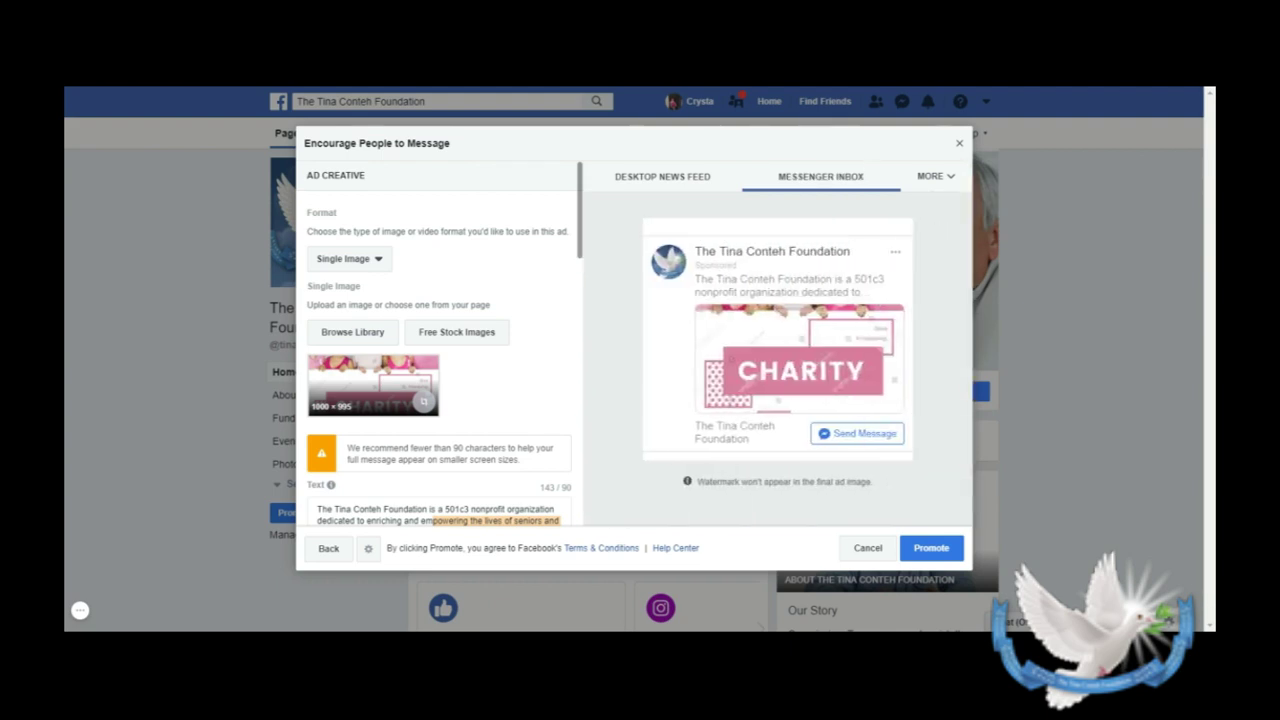
click(932, 178)
click(938, 206)
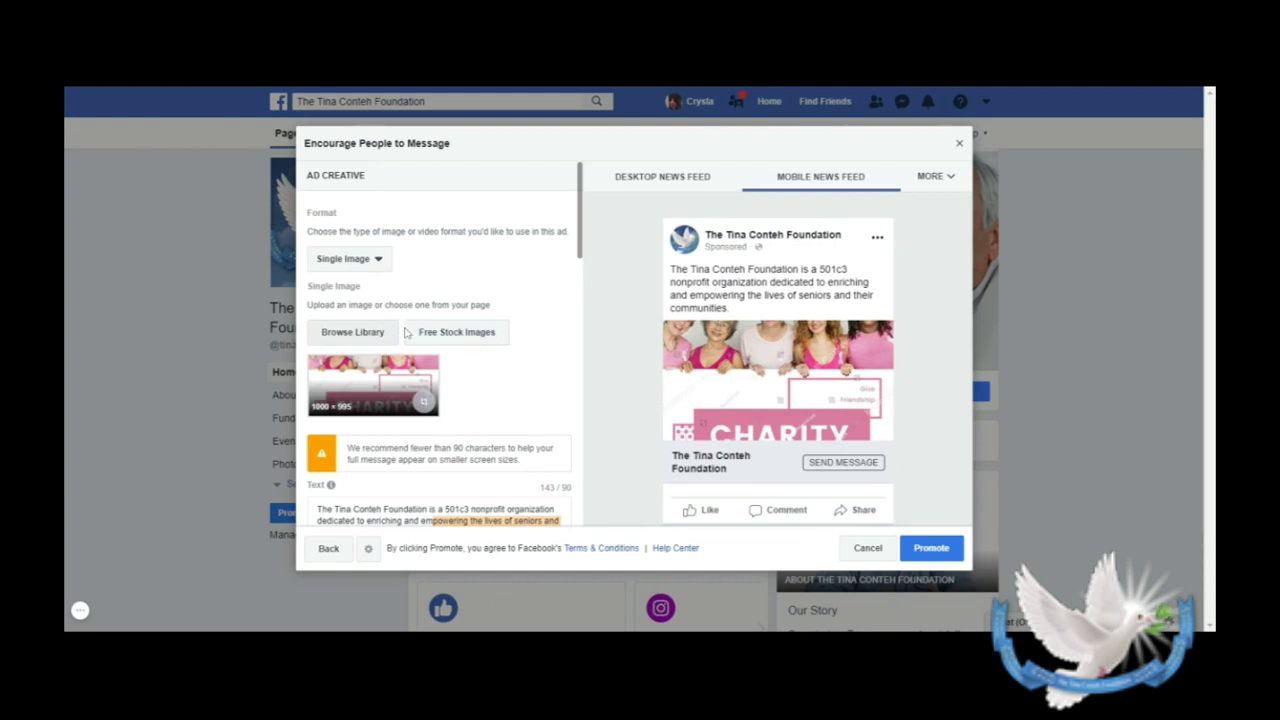
Replace the ad image with the red 'non profit' free stock photo (1000 × 667).
click(452, 333)
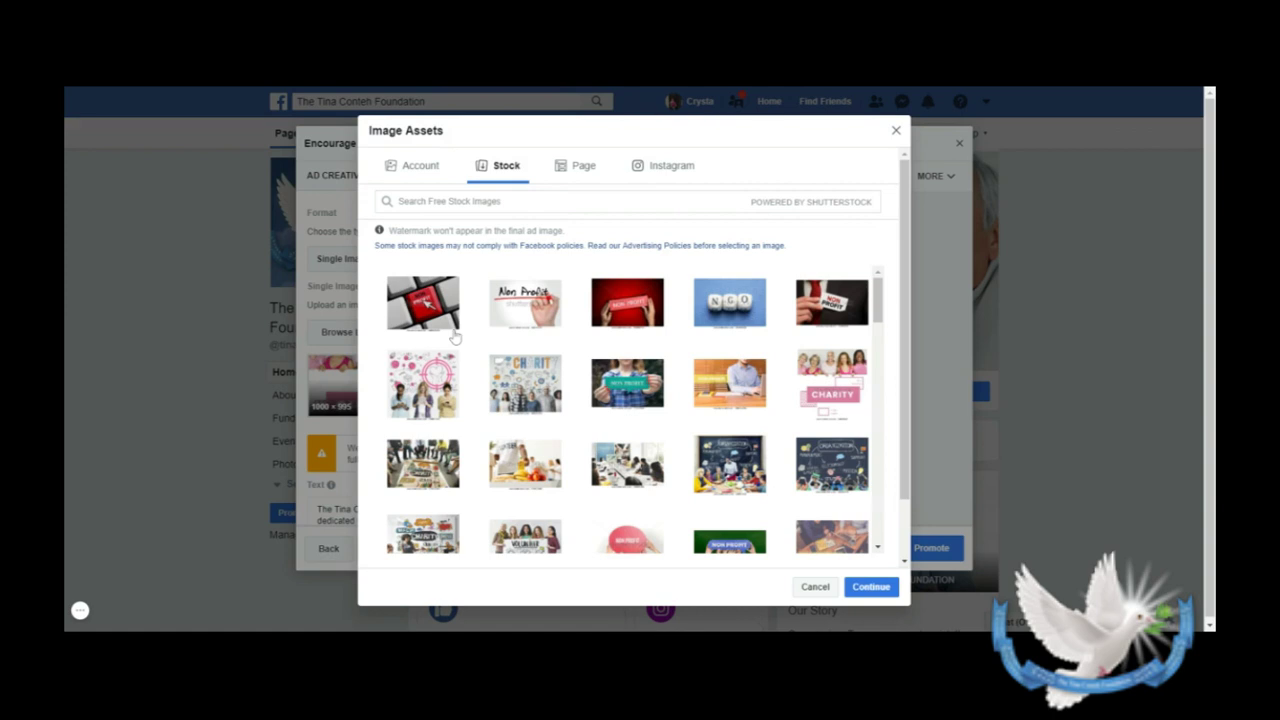
click(630, 320)
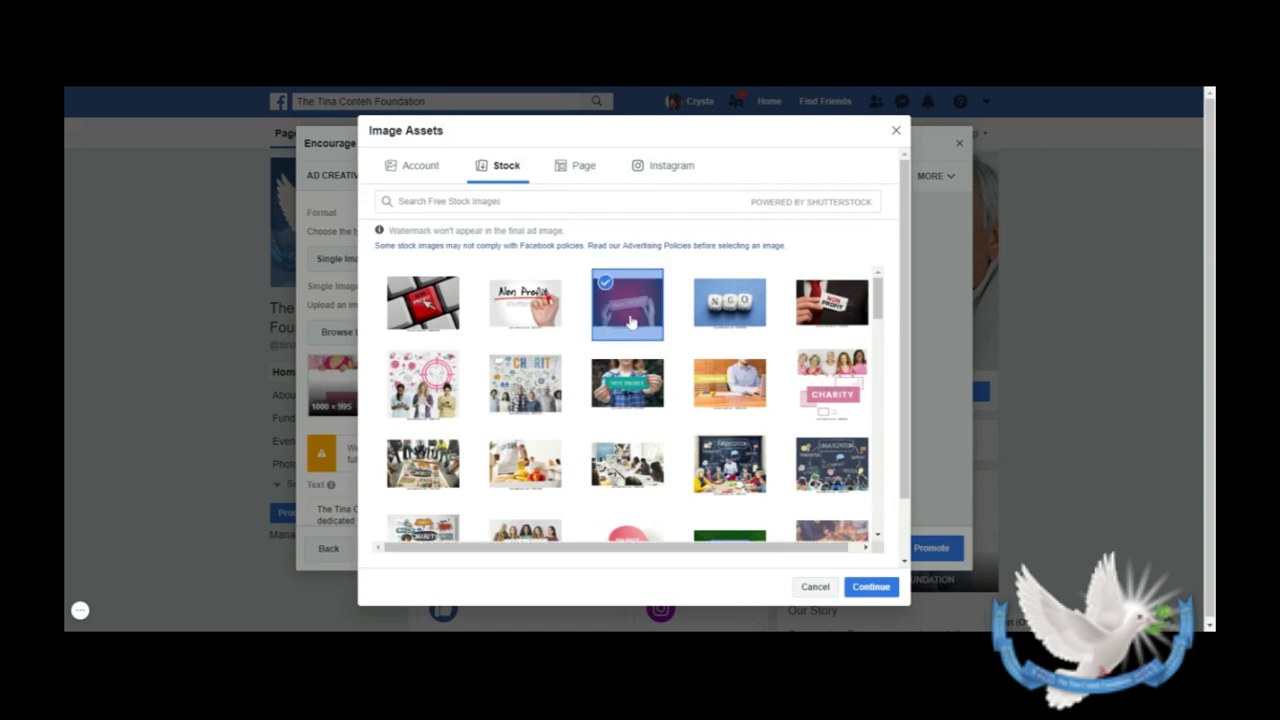
click(870, 586)
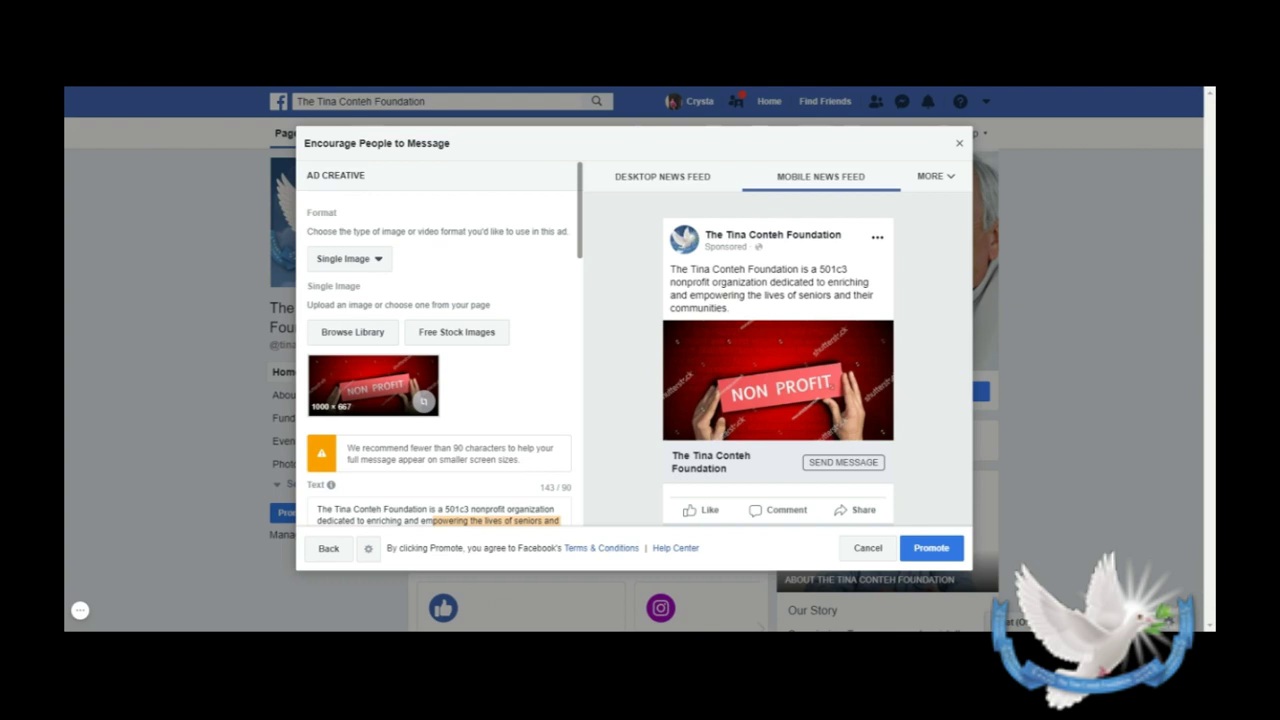
Review the ad text, audience, $5.00 daily 3-day budget and payment, then go back.
scroll(778, 380, down, 2)
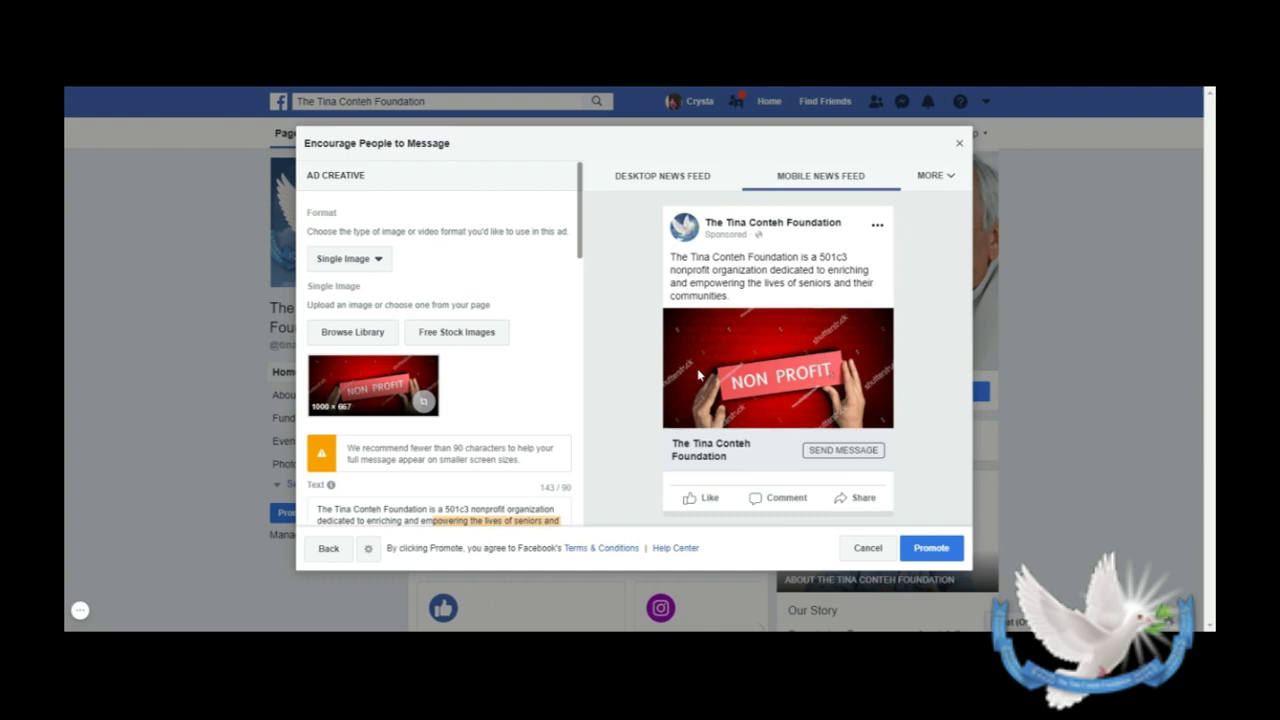
scroll(440, 380, down, 2)
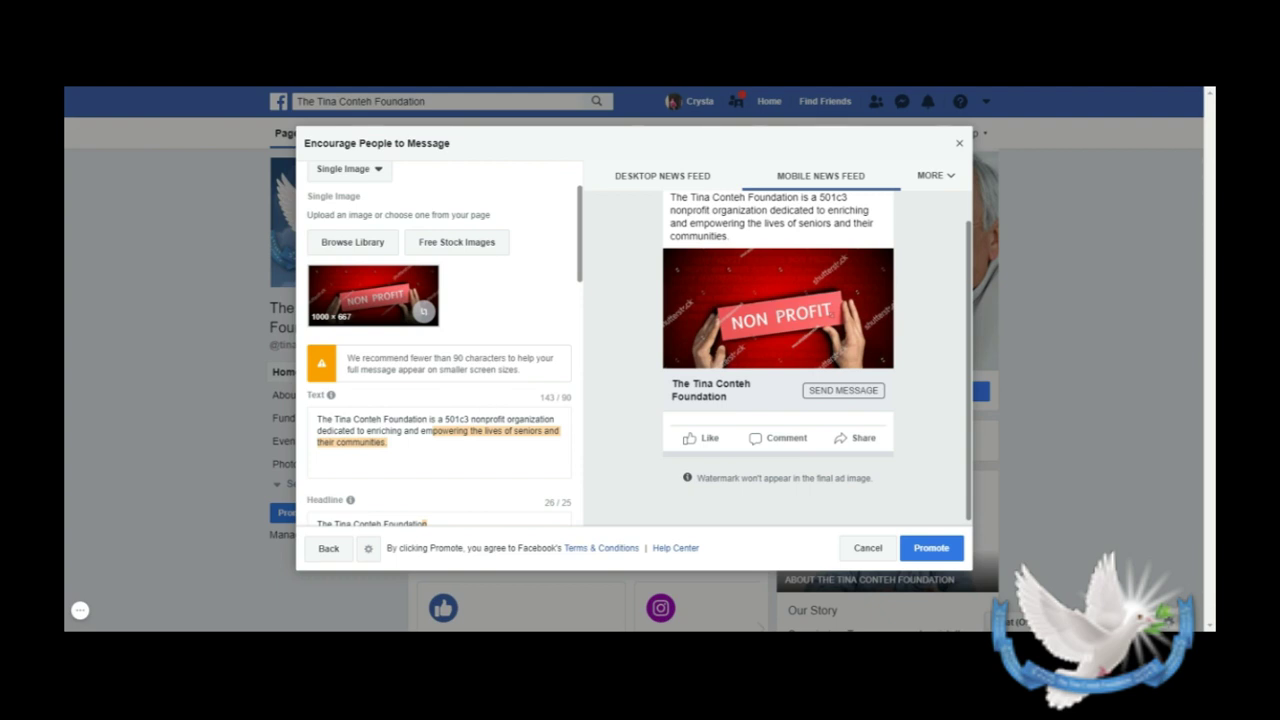
scroll(705, 372, up, 2)
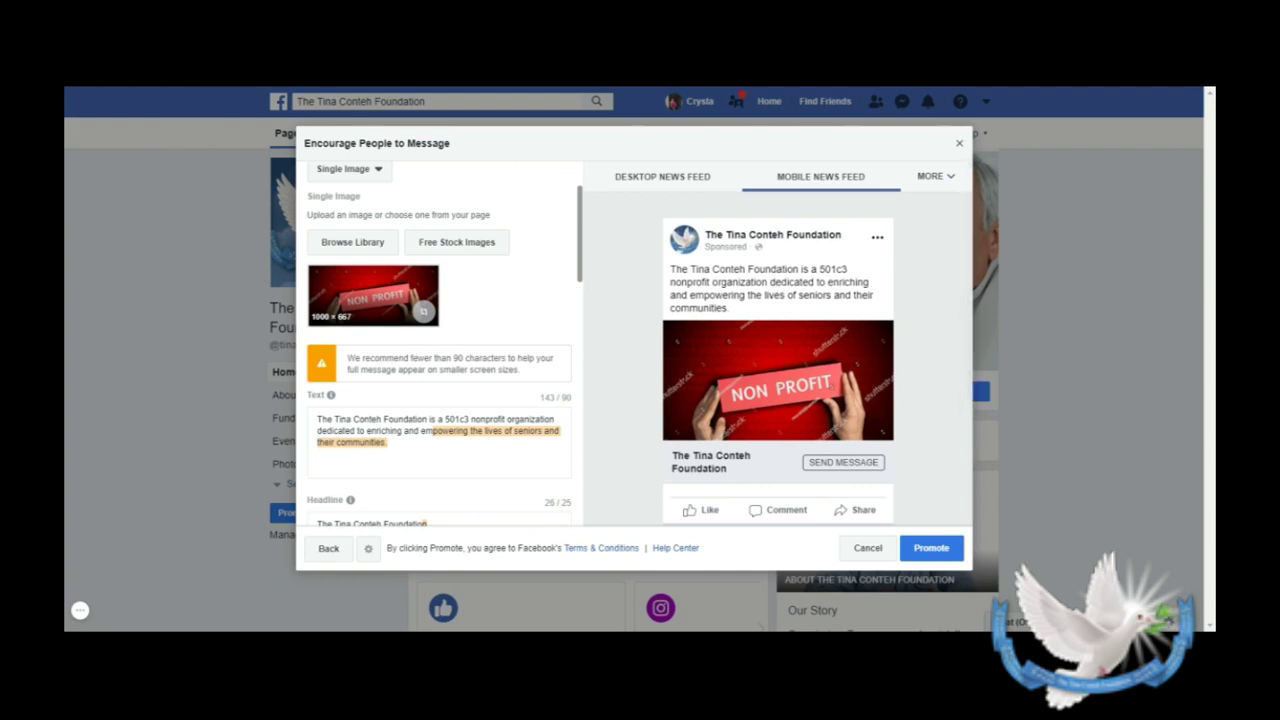
scroll(440, 400, down, 3)
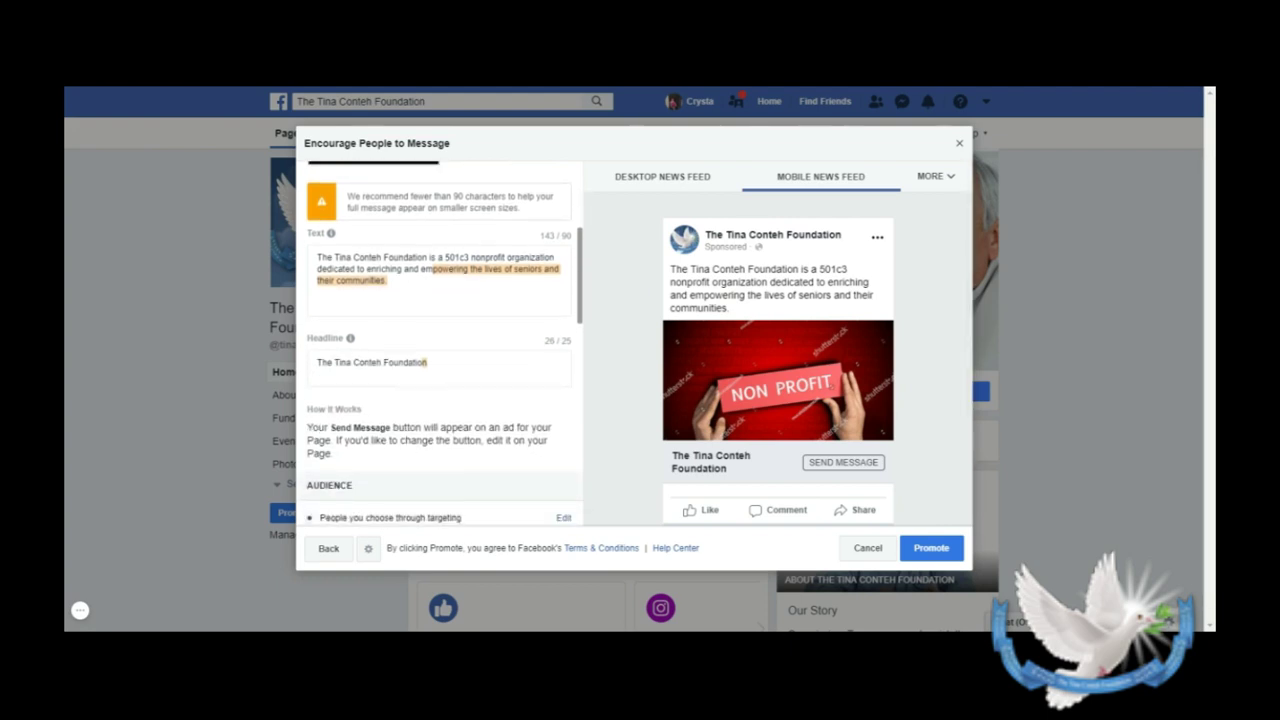
scroll(444, 343, down, 1)
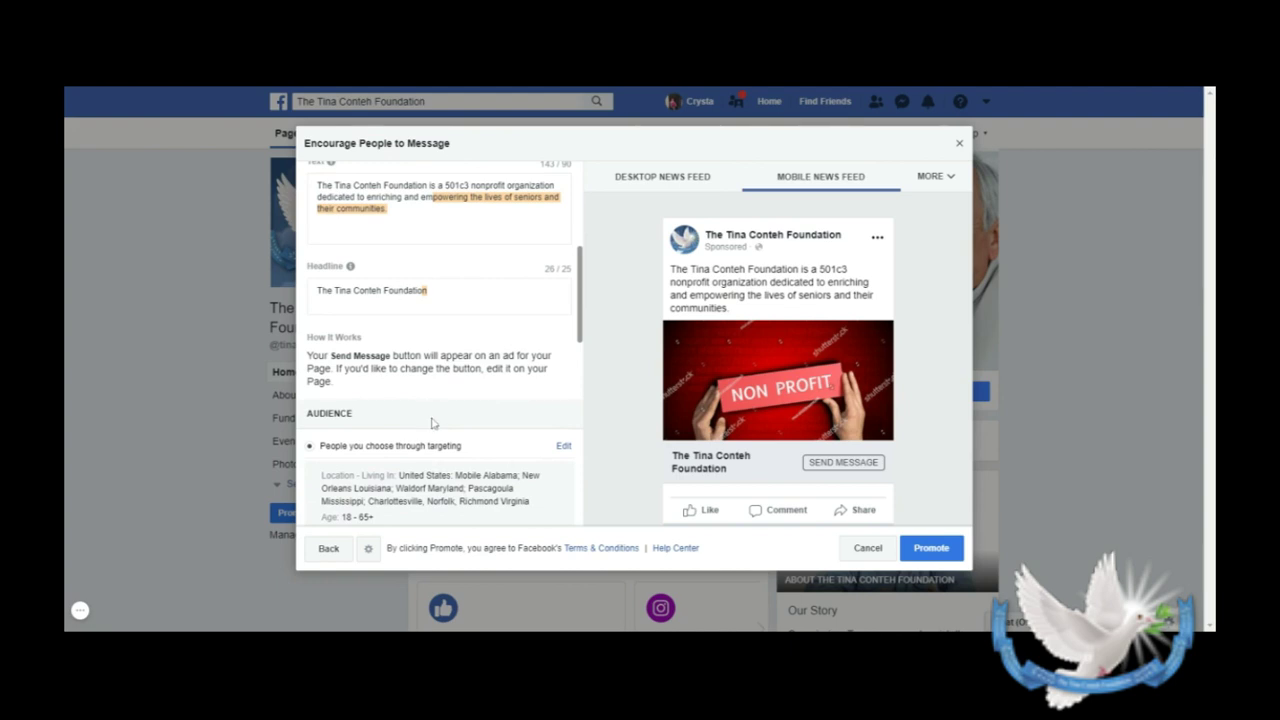
scroll(432, 423, down, 3)
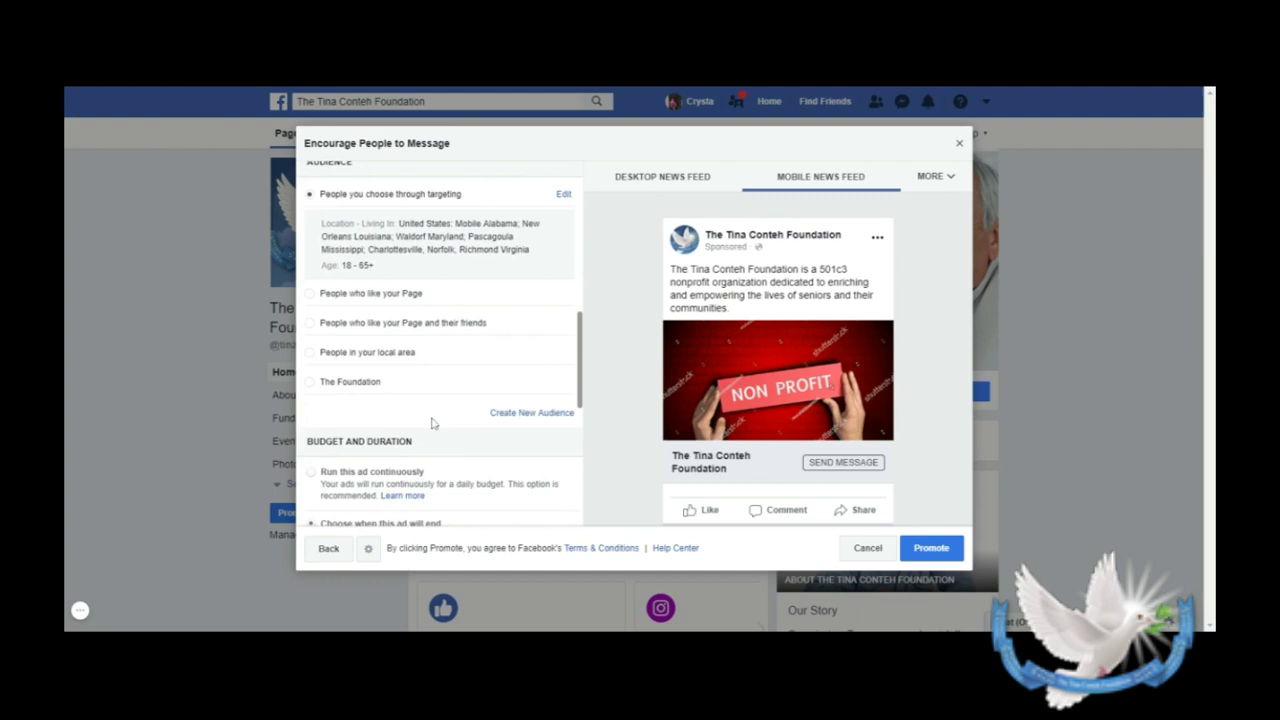
scroll(432, 423, down, 1)
scroll(457, 409, down, 1)
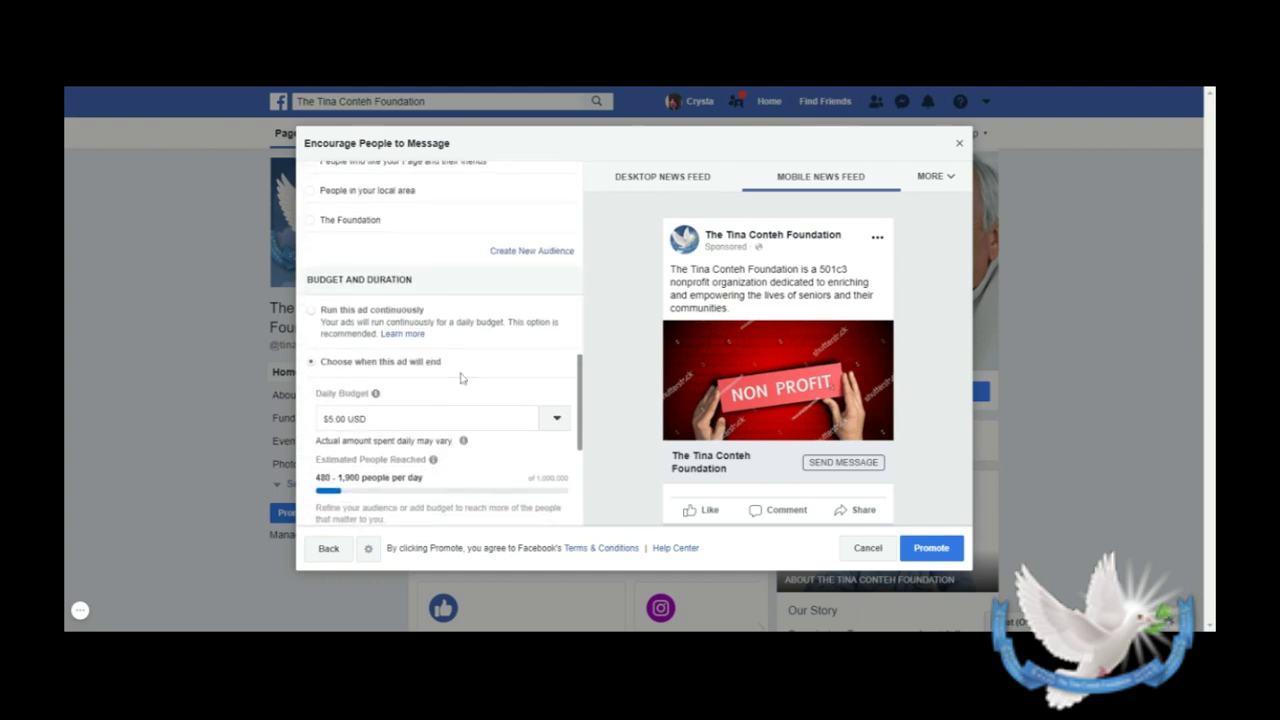
scroll(464, 376, down, 3)
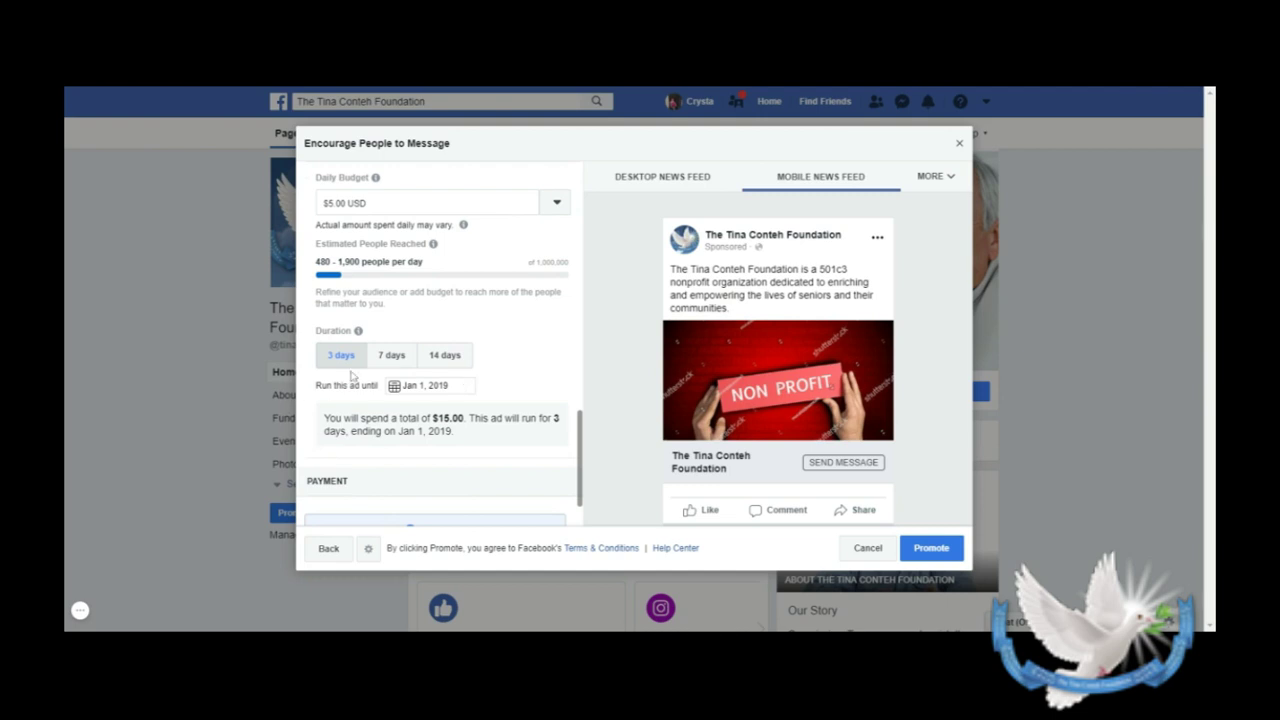
scroll(385, 390, down, 1)
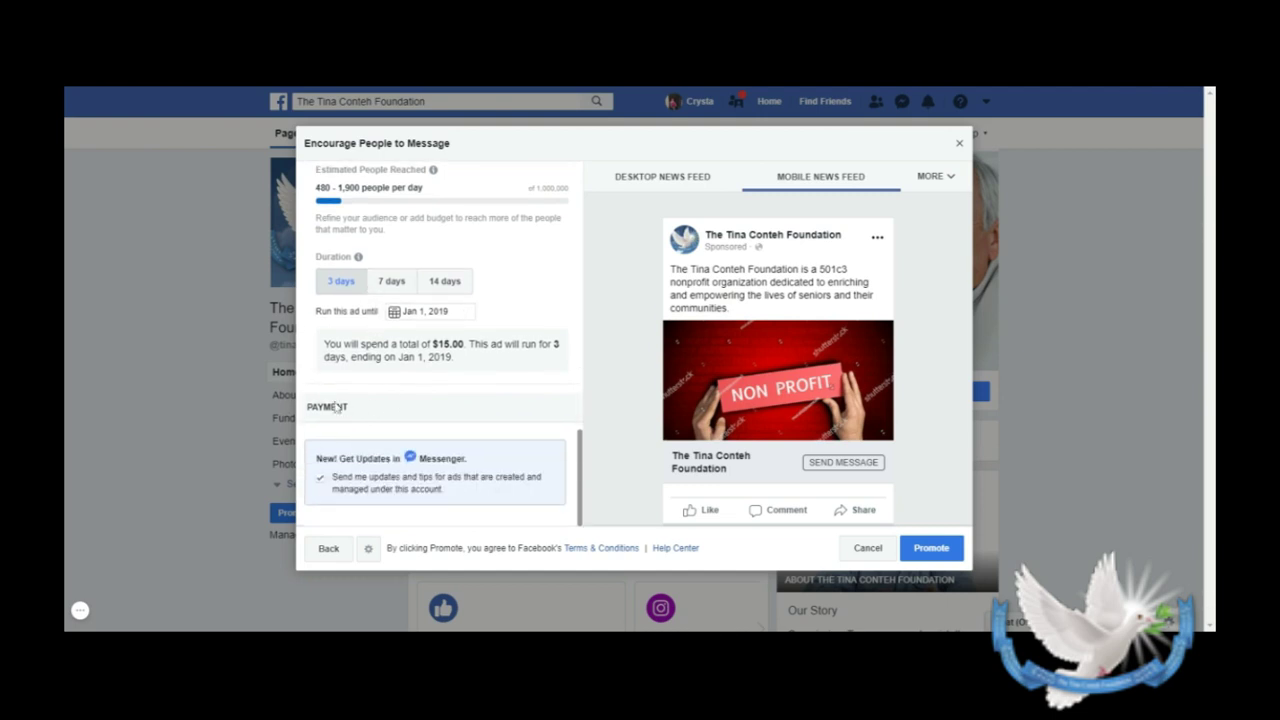
click(321, 551)
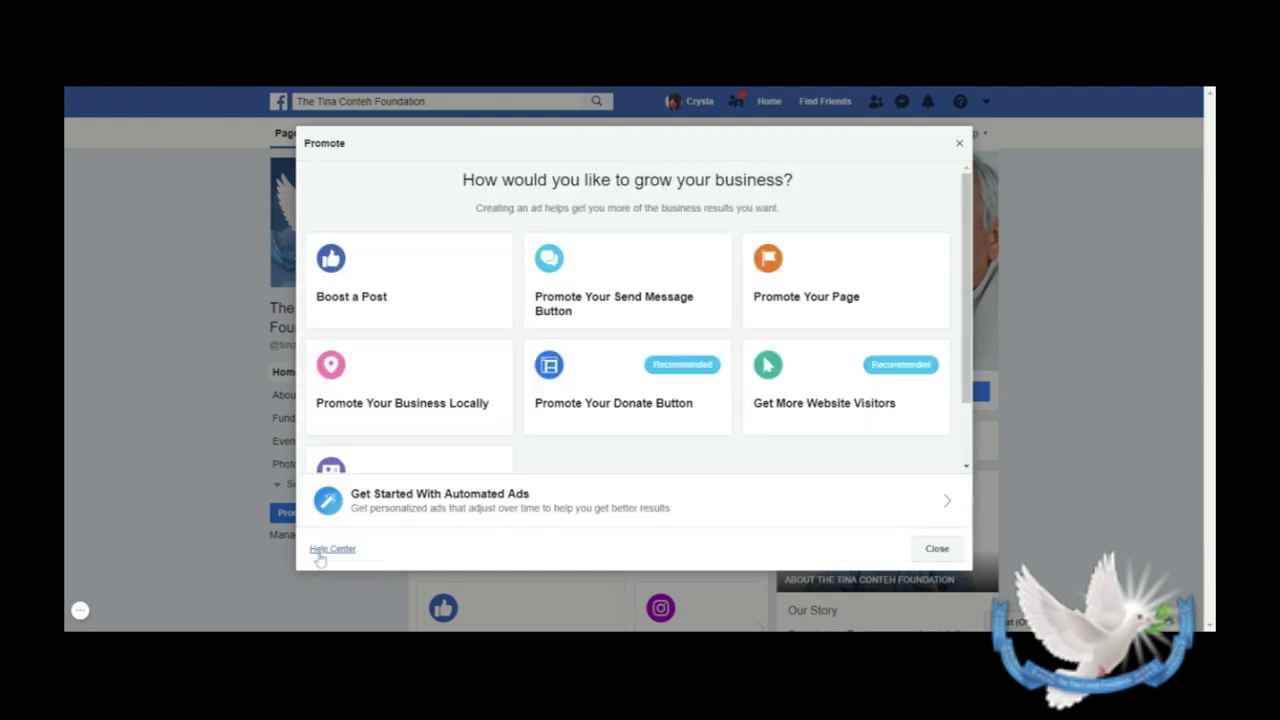
Start a Promote Your Page ad and preview its 851 × 315 image as a right-column ad.
click(802, 300)
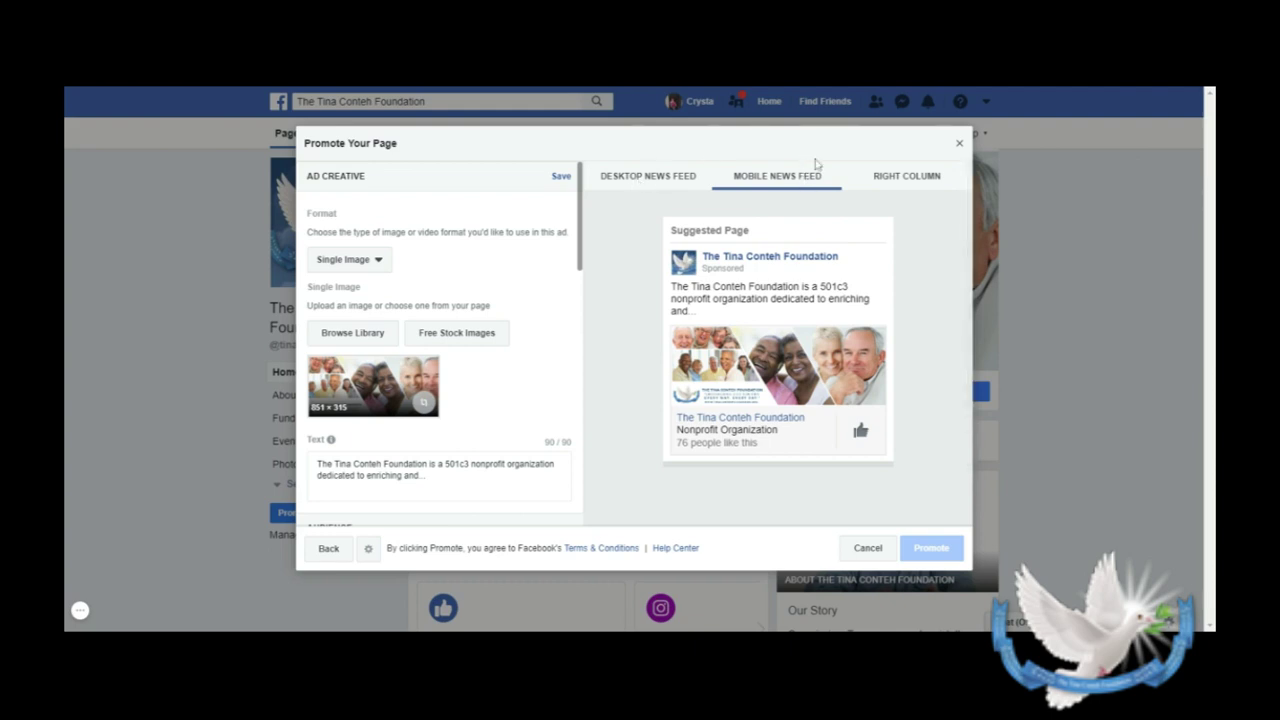
click(894, 177)
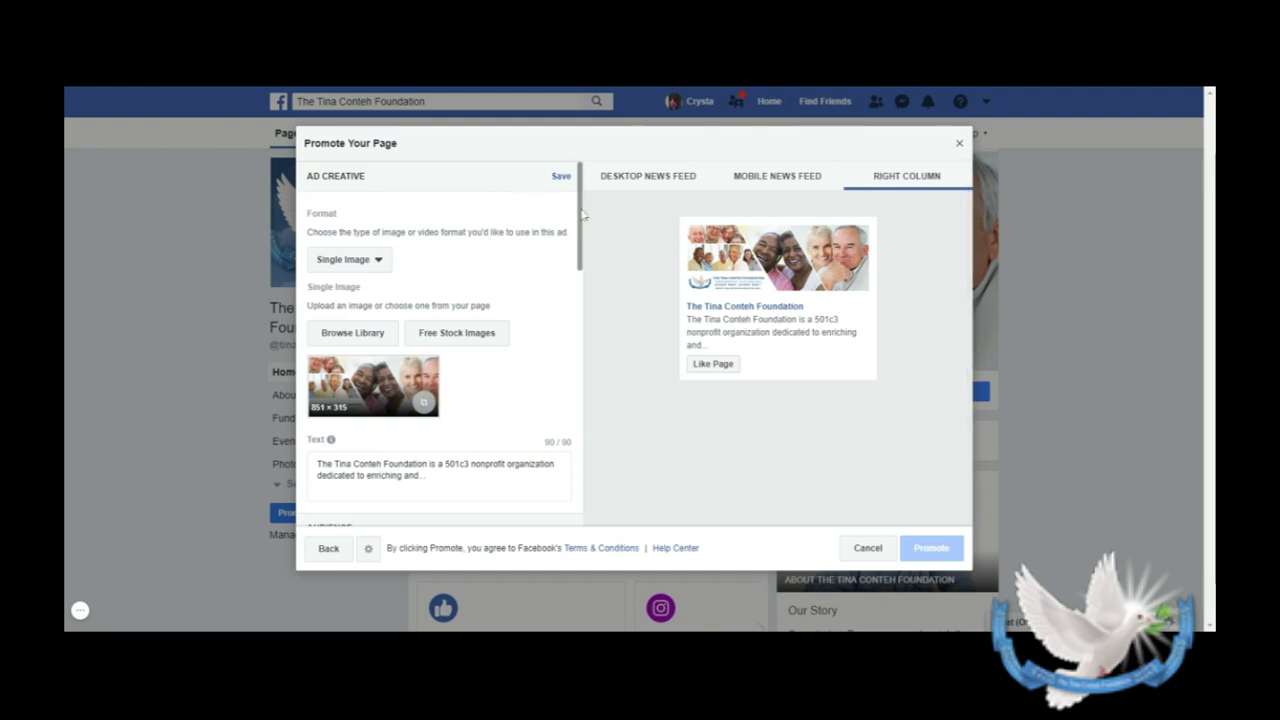
scroll(575, 210, down, 3)
scroll(573, 205, up, 3)
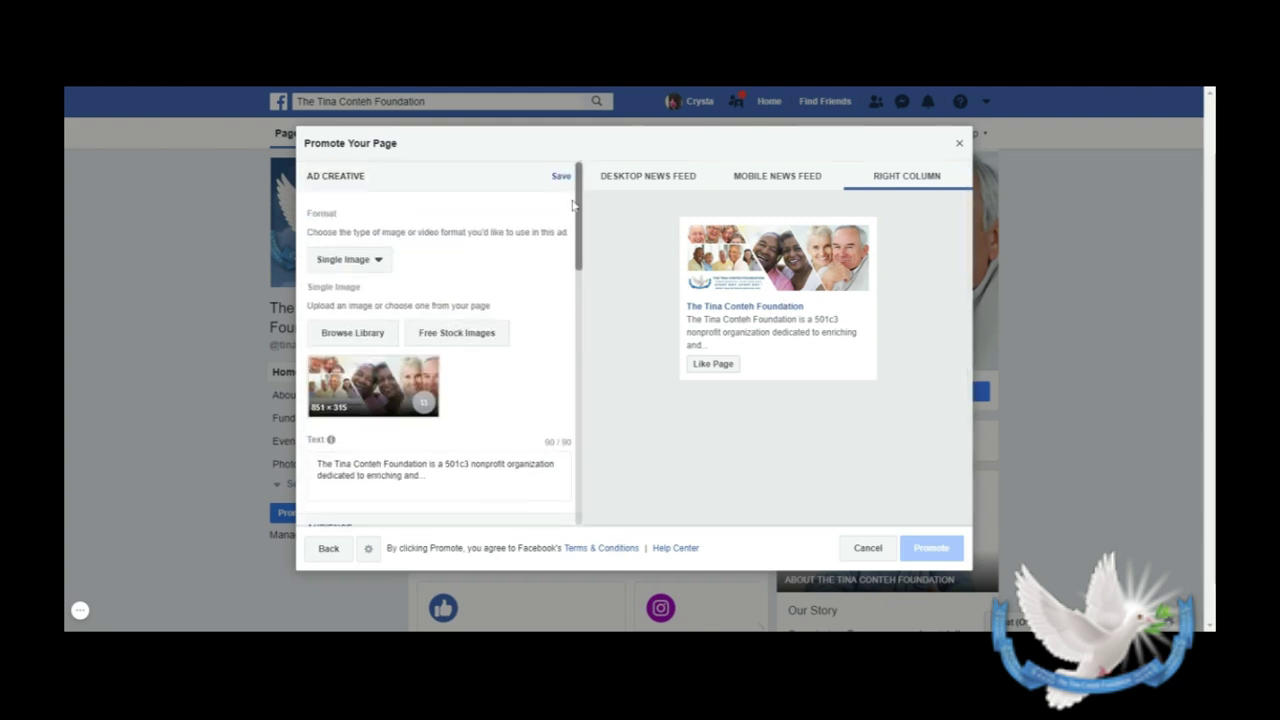
click(468, 338)
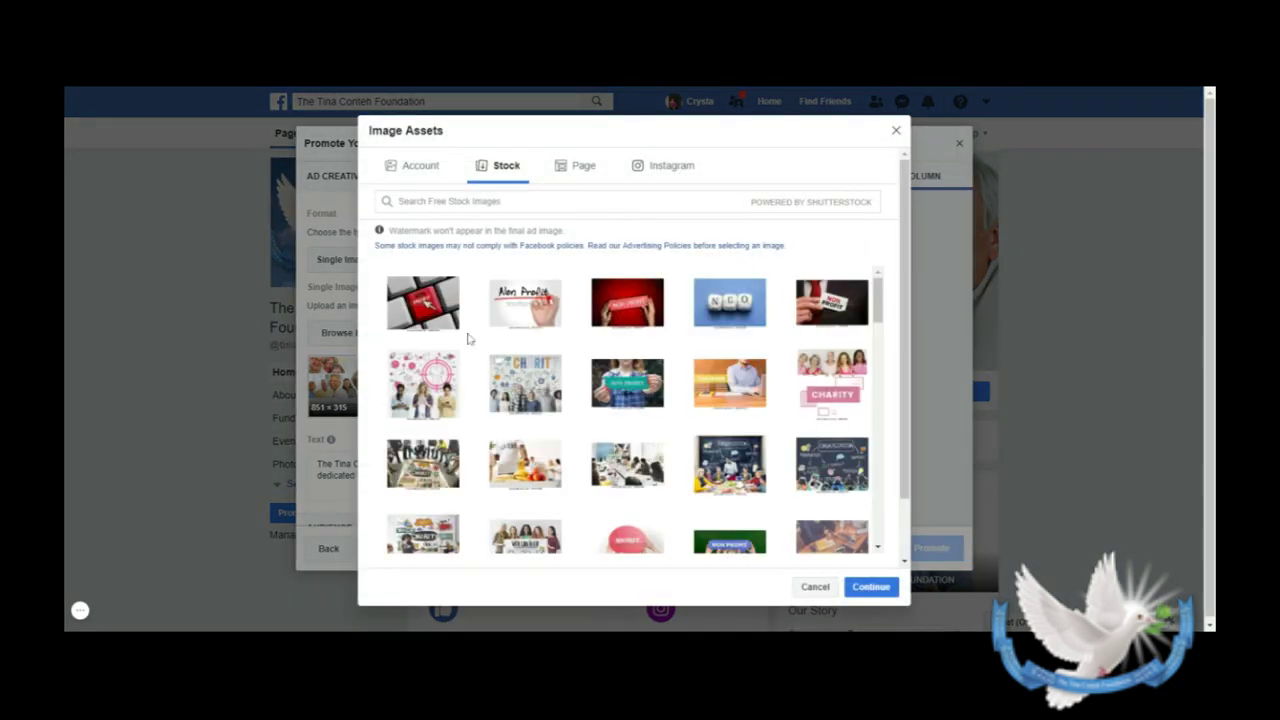
scroll(652, 378, down, 2)
scroll(652, 378, up, 2)
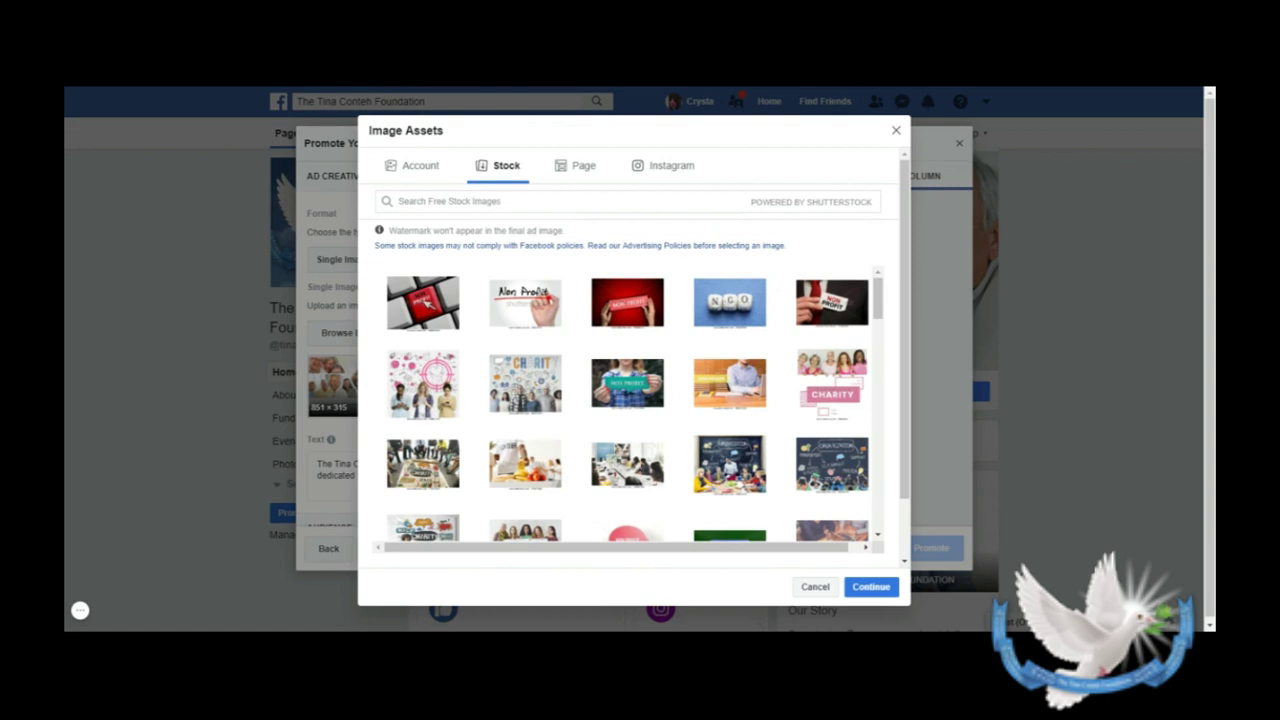
scroll(652, 408, down, 5)
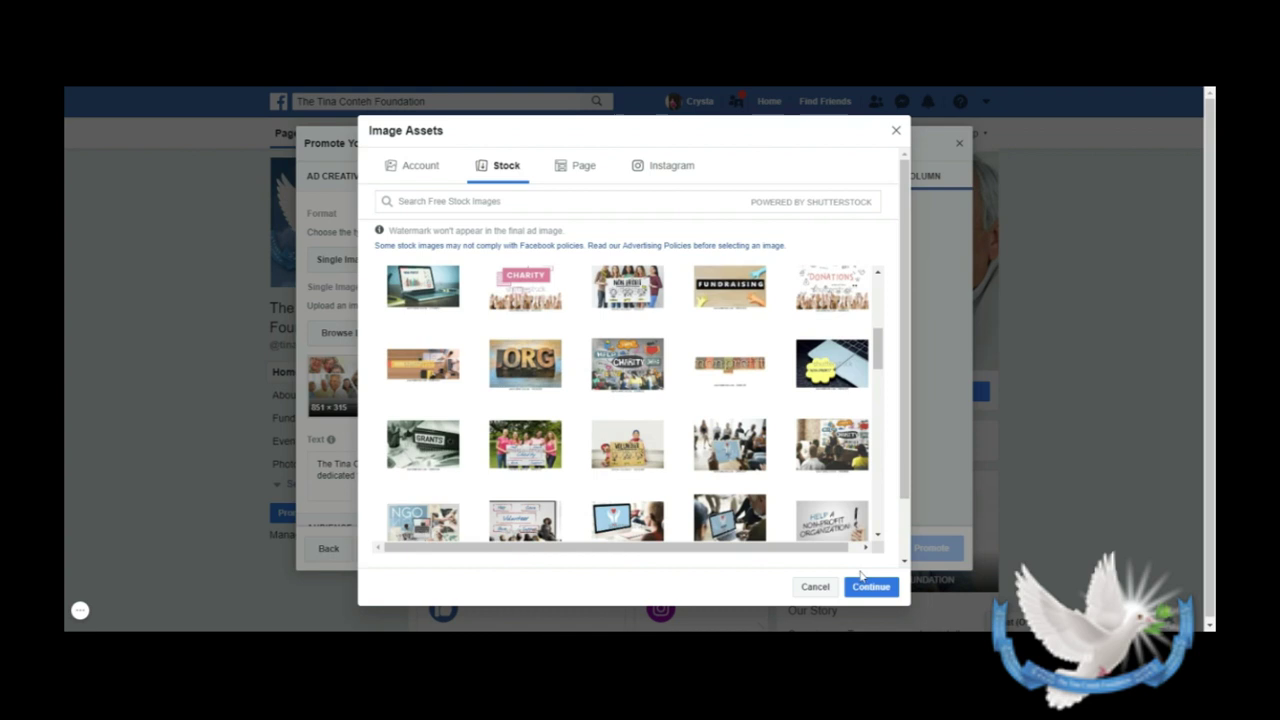
click(815, 590)
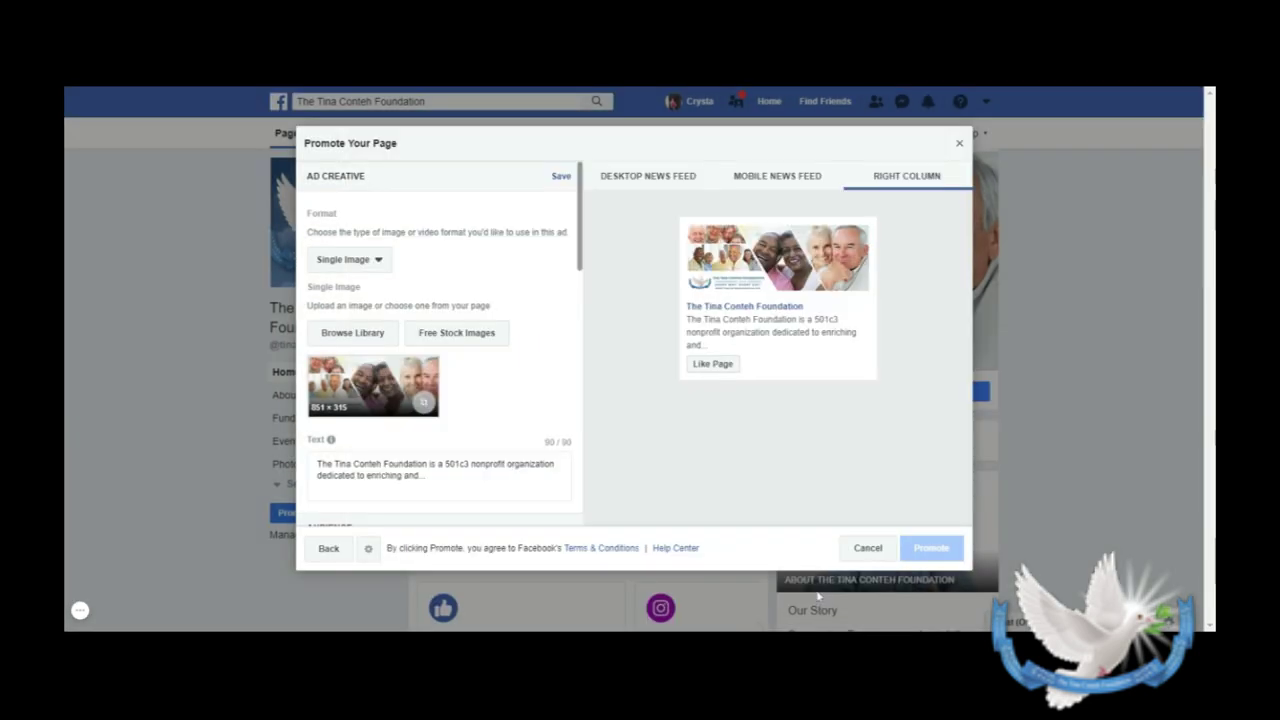
scroll(487, 340, down, 5)
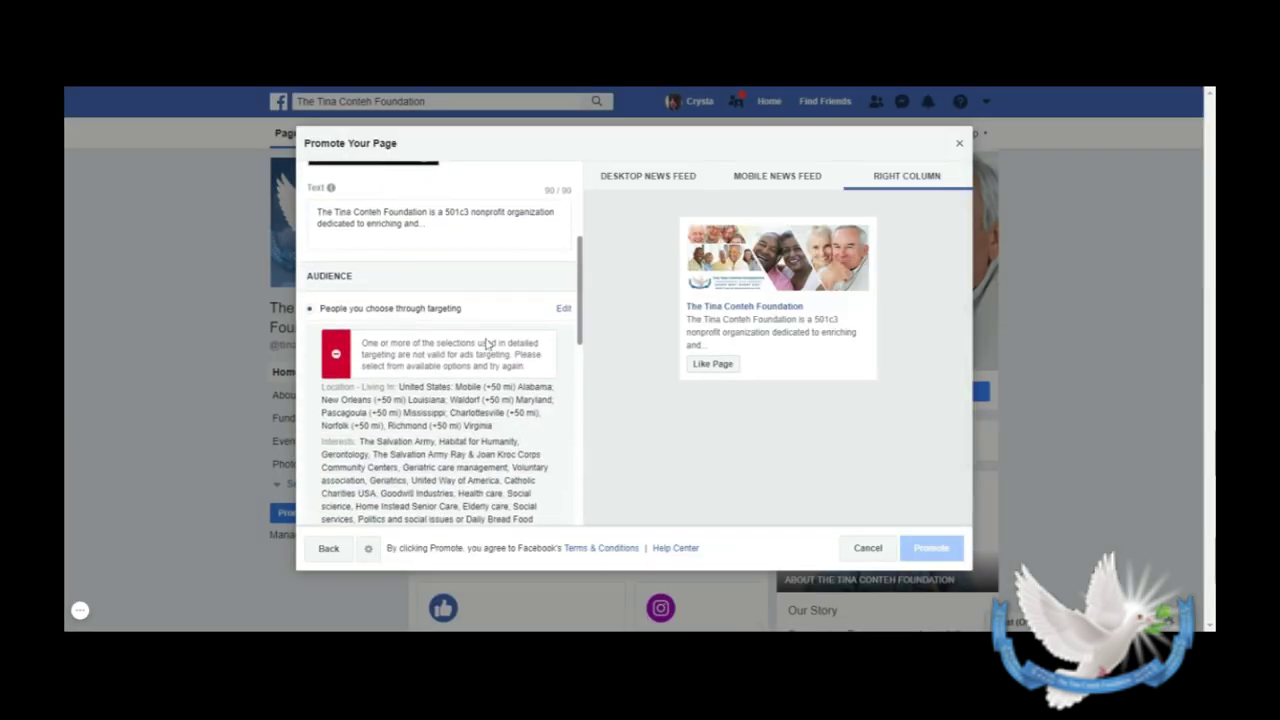
scroll(487, 342, down, 3)
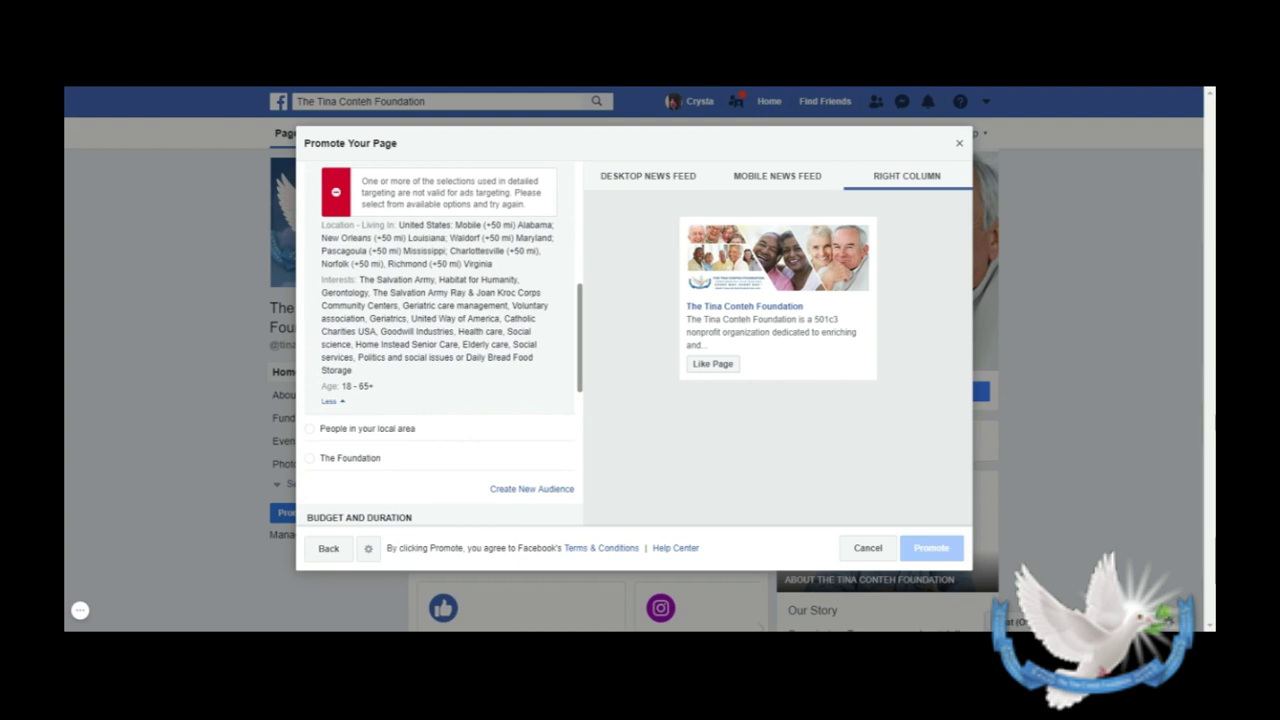
scroll(425, 306, down, 5)
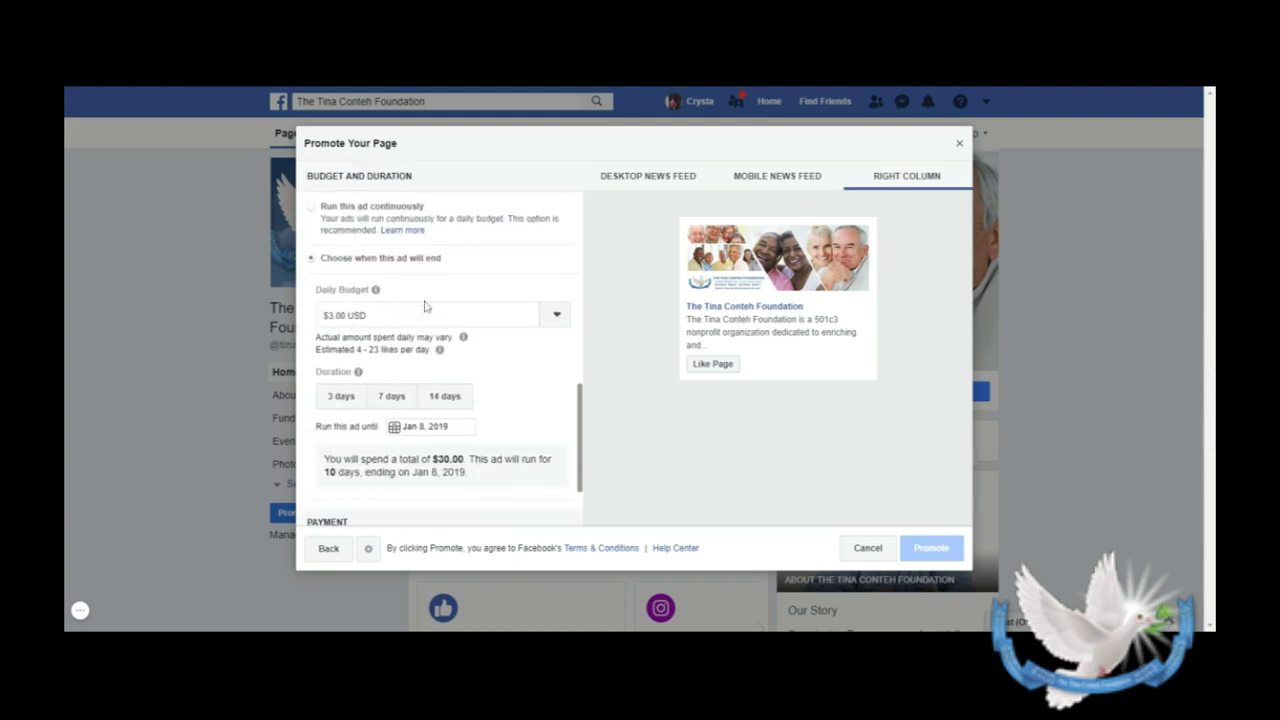
scroll(425, 306, down, 2)
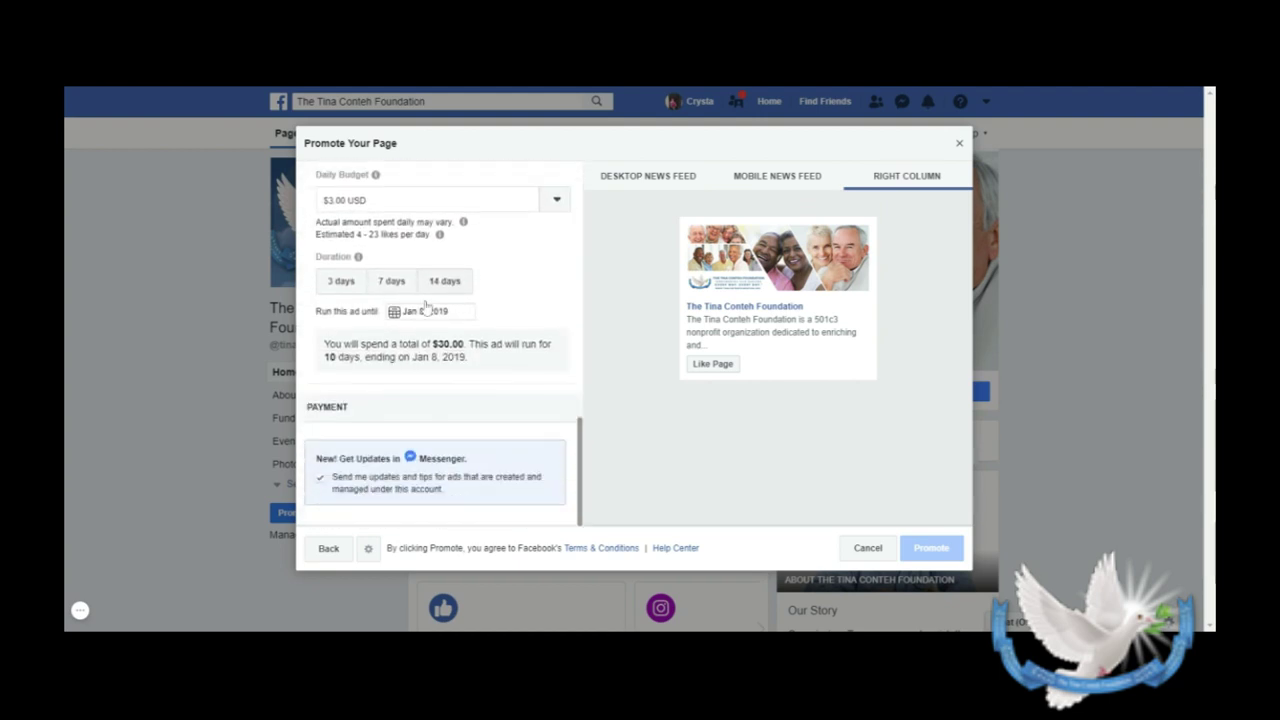
Start a Promote Your Business Locally ad targeting a 15-mile radius.
click(329, 548)
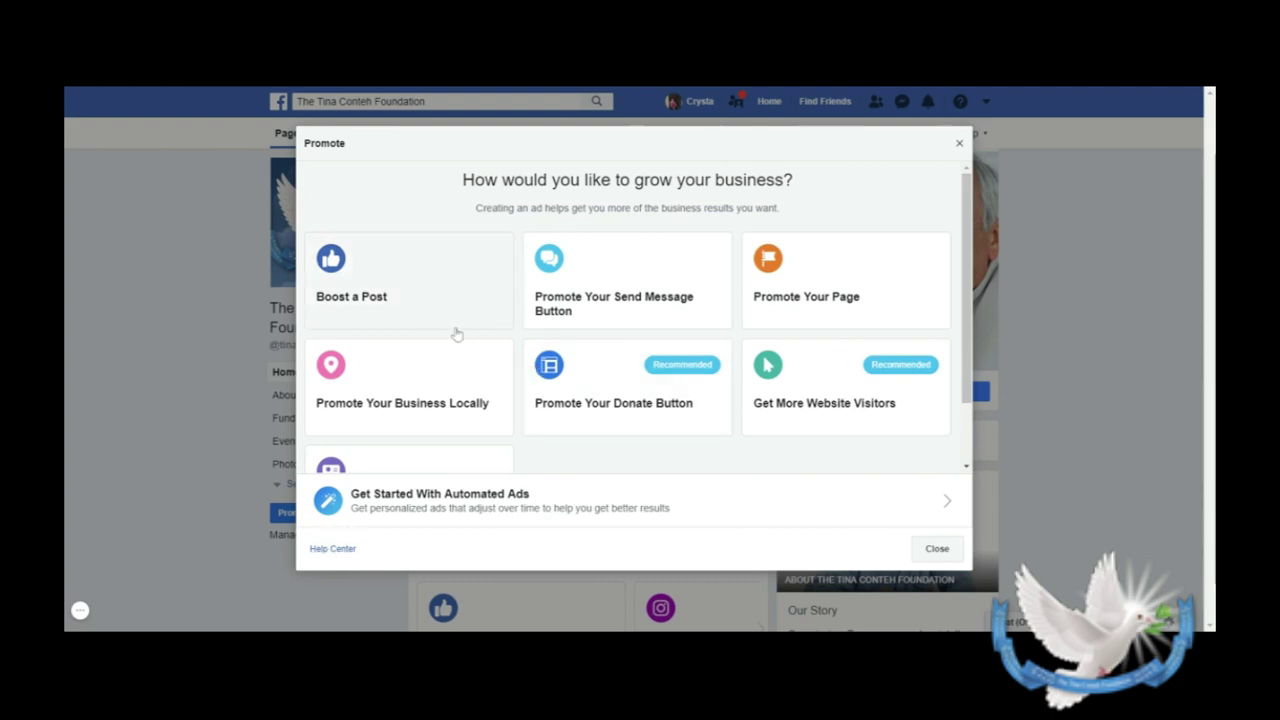
click(422, 407)
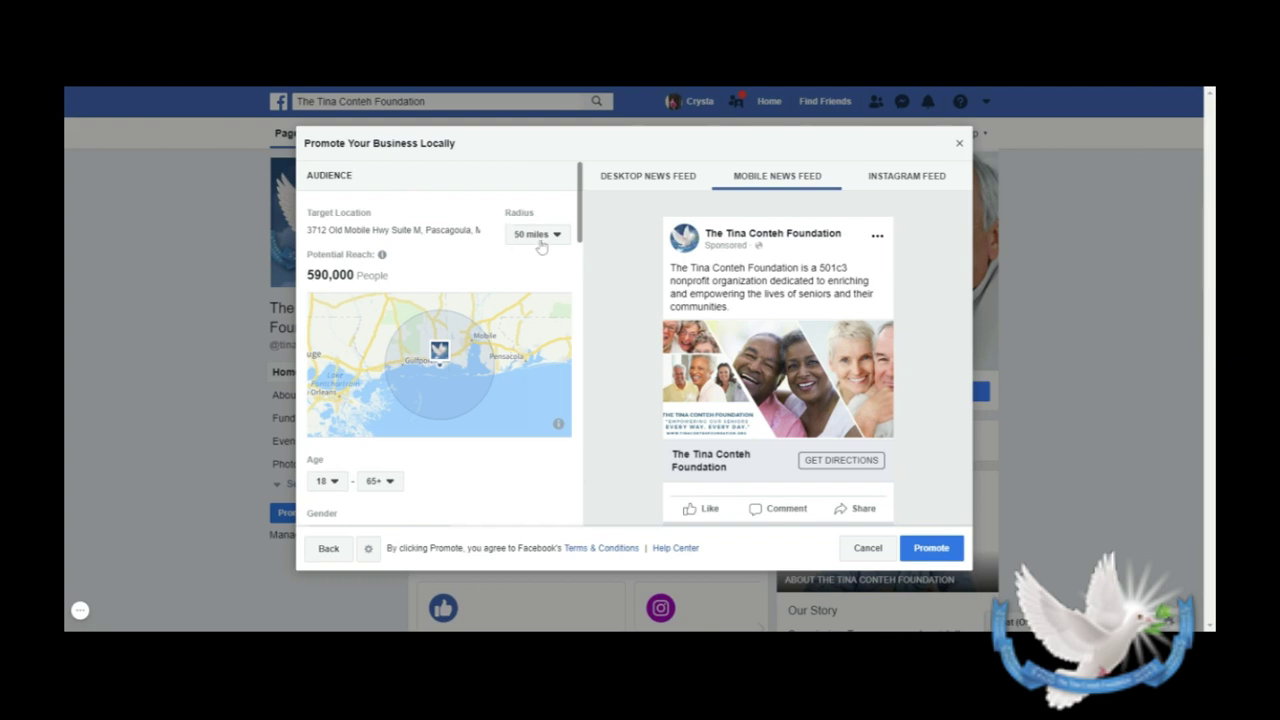
click(535, 234)
click(536, 337)
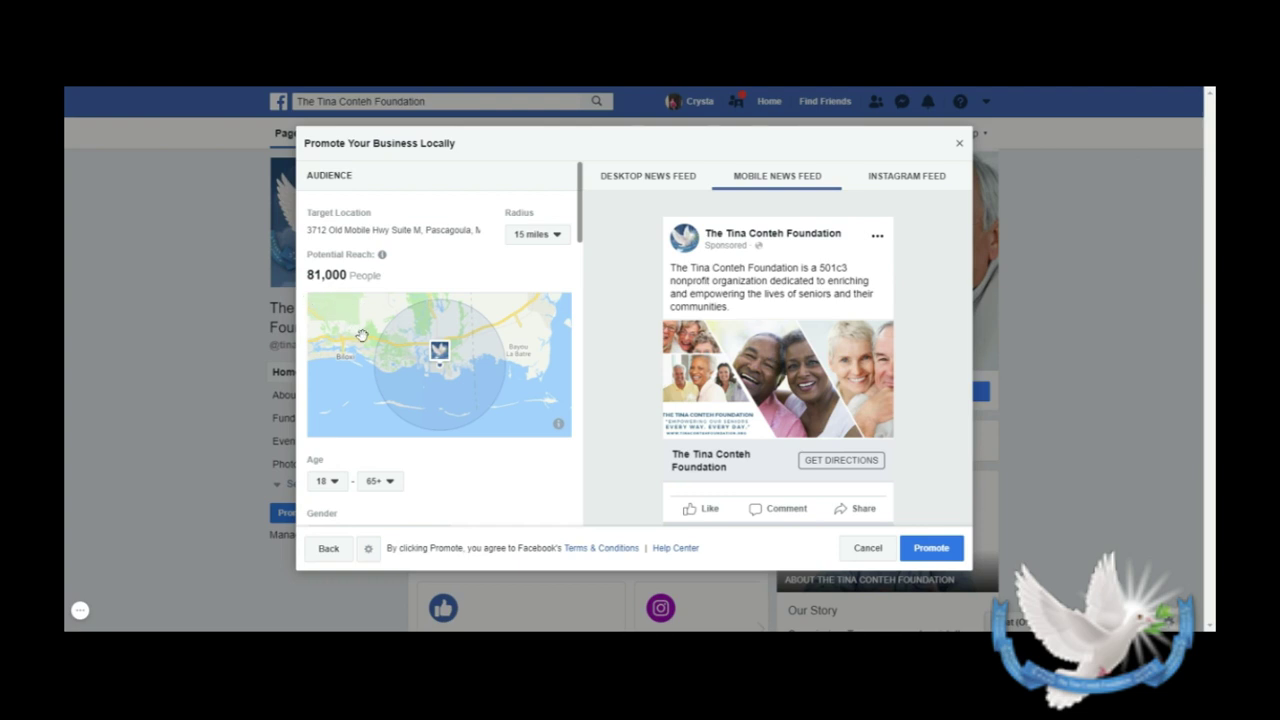
Switch the audience gender to Men, then back to All.
scroll(365, 340, down, 2)
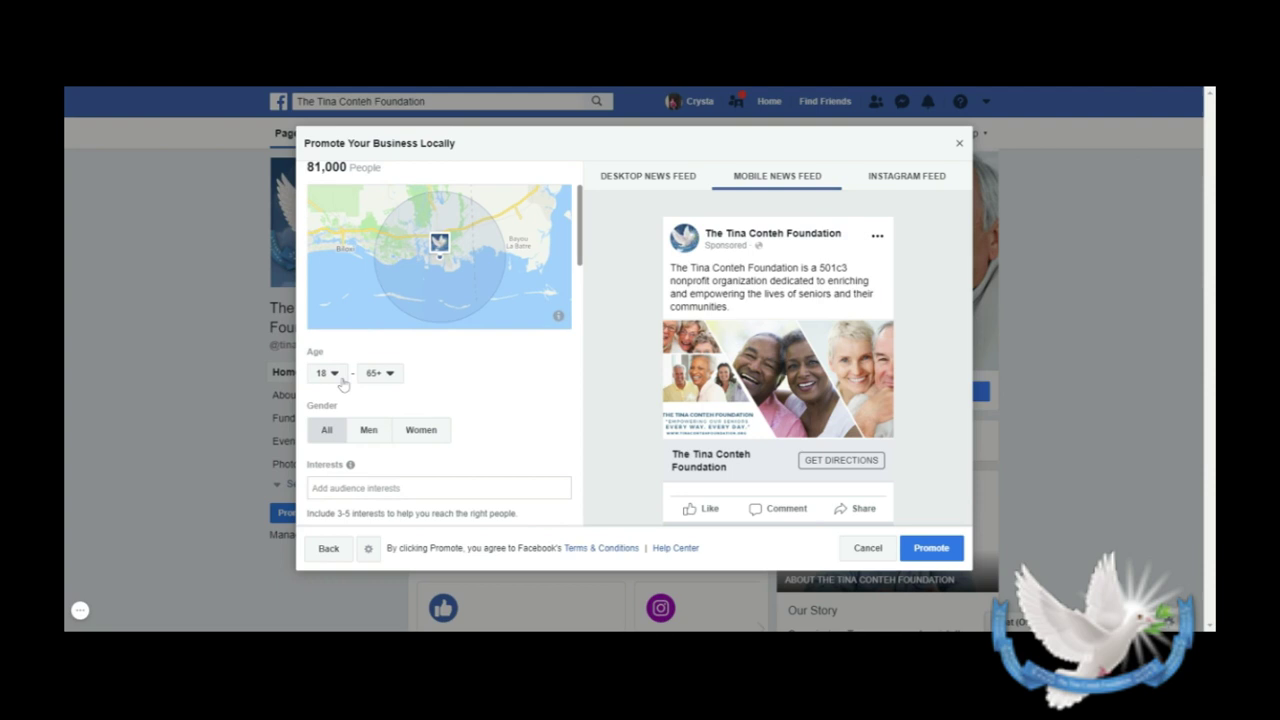
scroll(399, 385, down, 1)
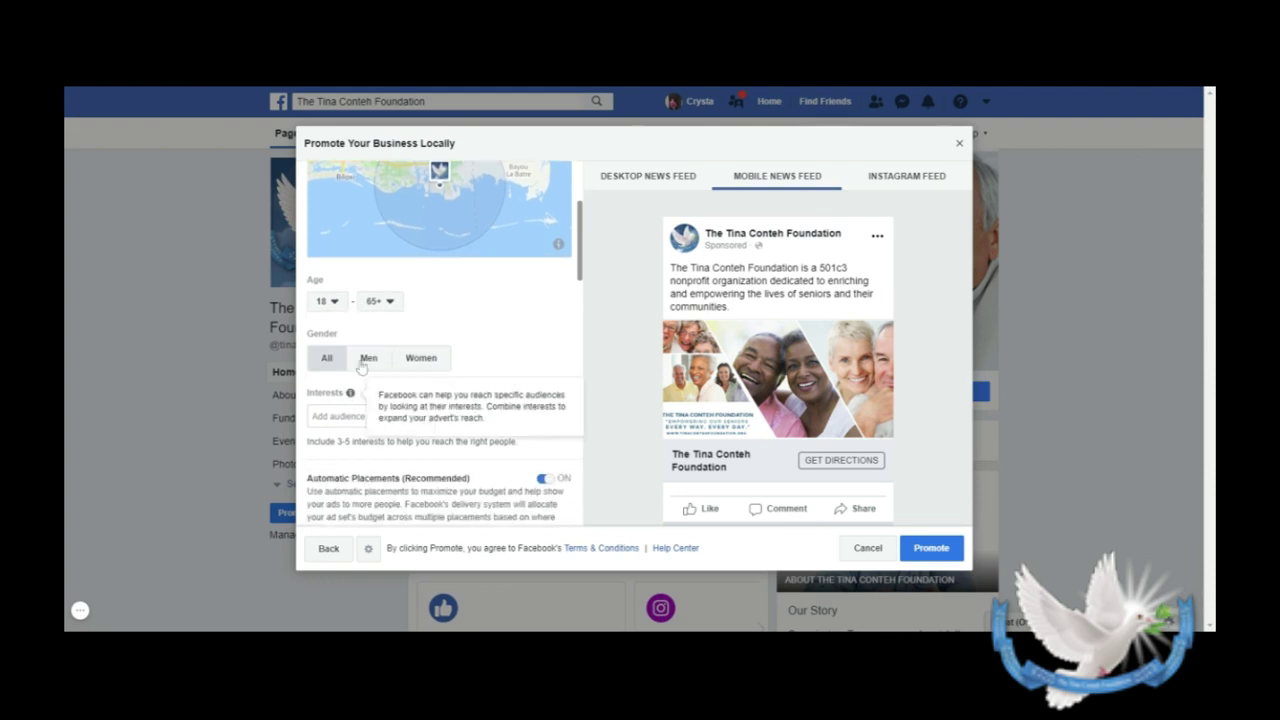
click(362, 362)
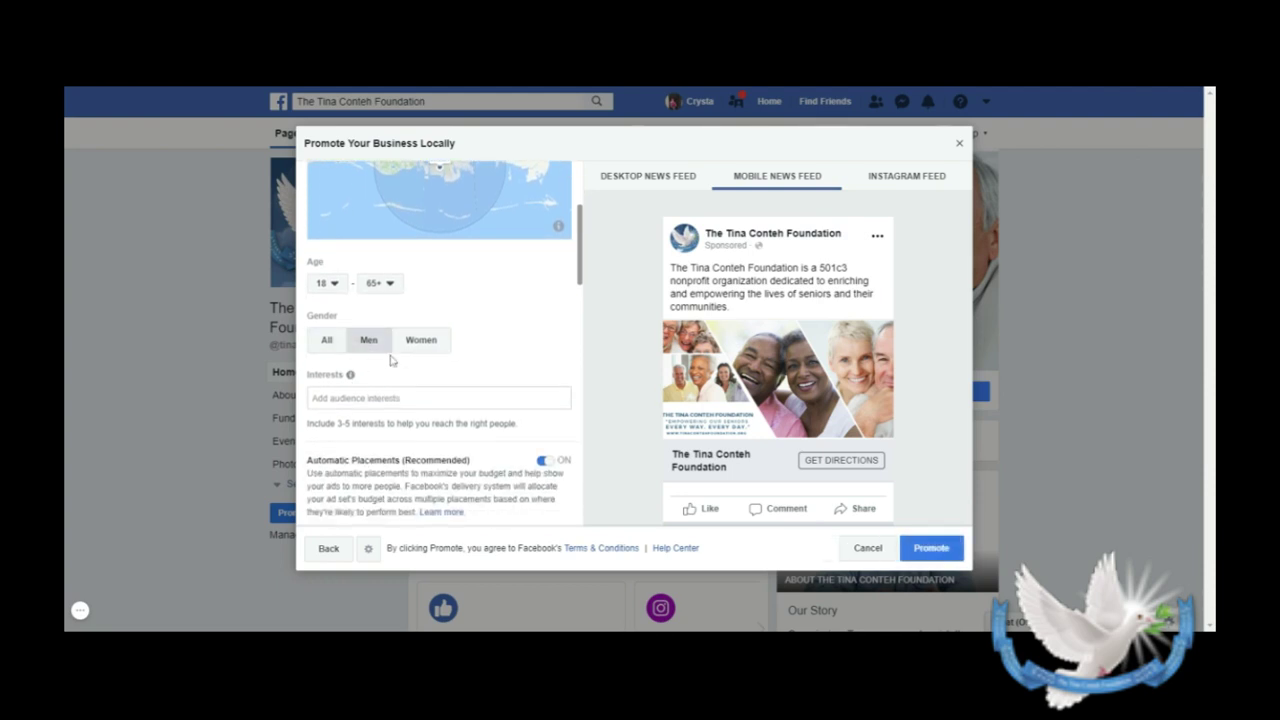
click(330, 341)
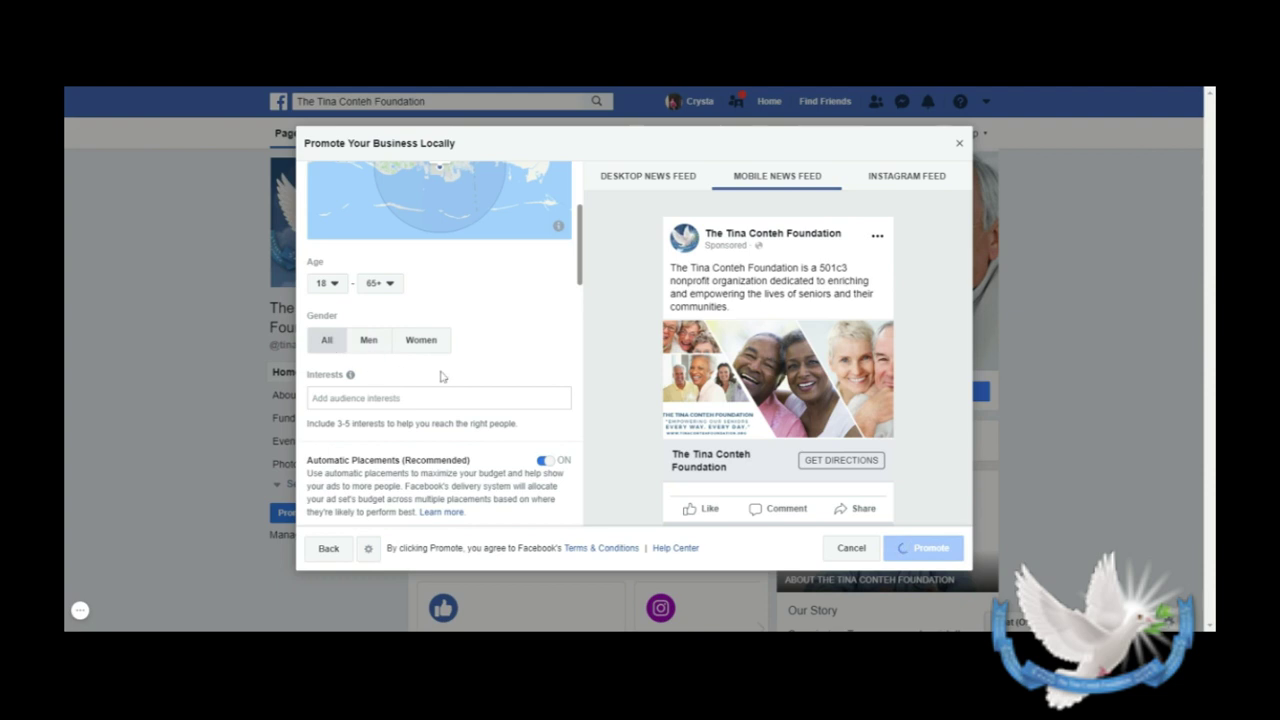
scroll(440, 371, down, 1)
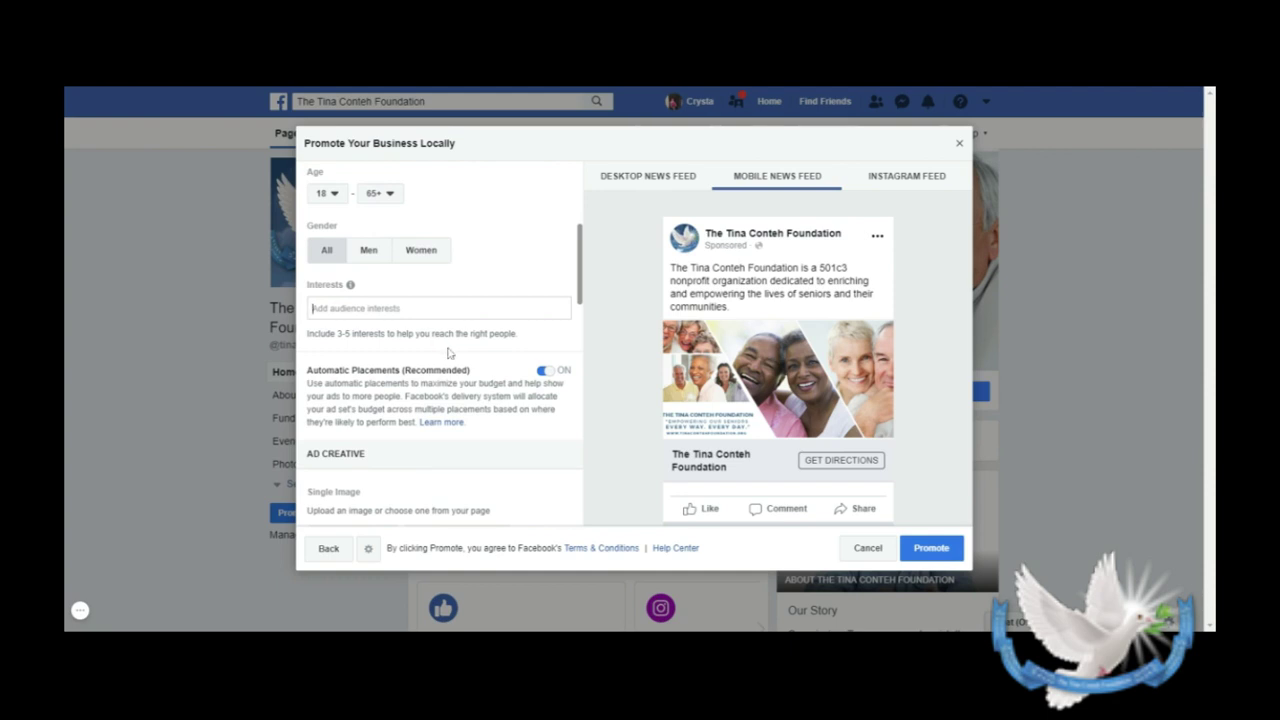
scroll(445, 349, down, 1)
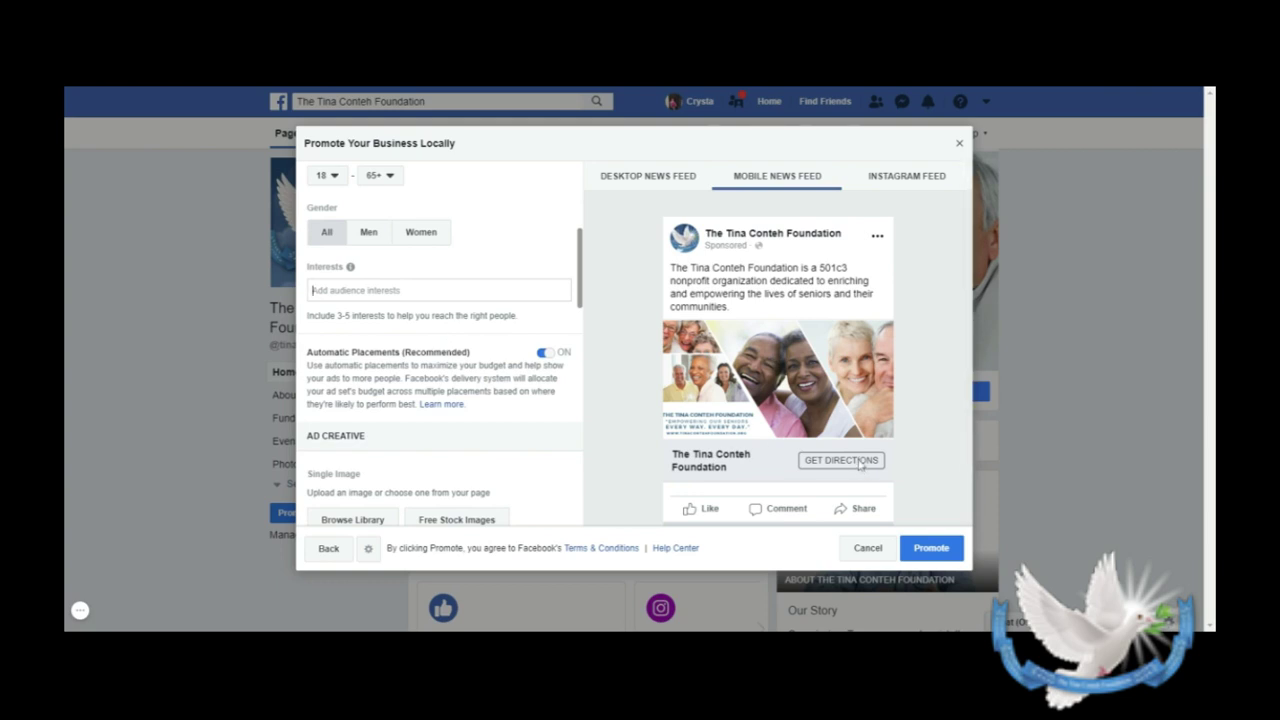
scroll(445, 400, down, 3)
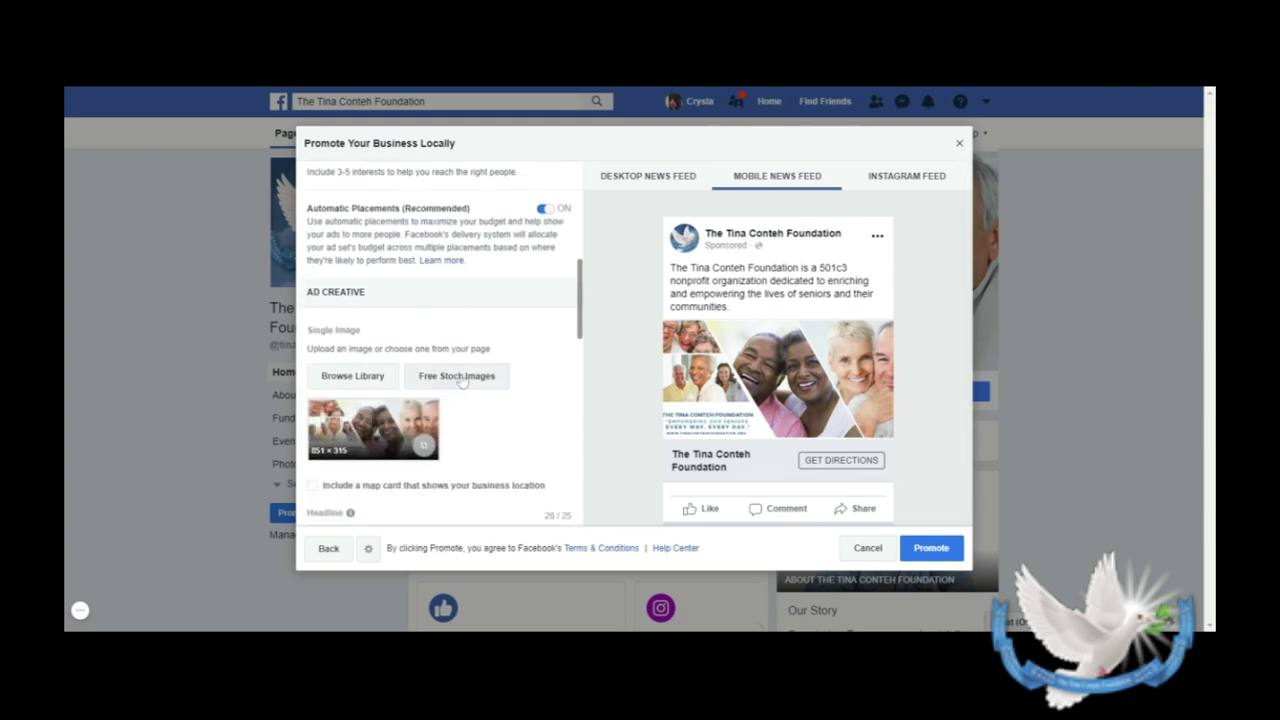
scroll(470, 372, up, 6)
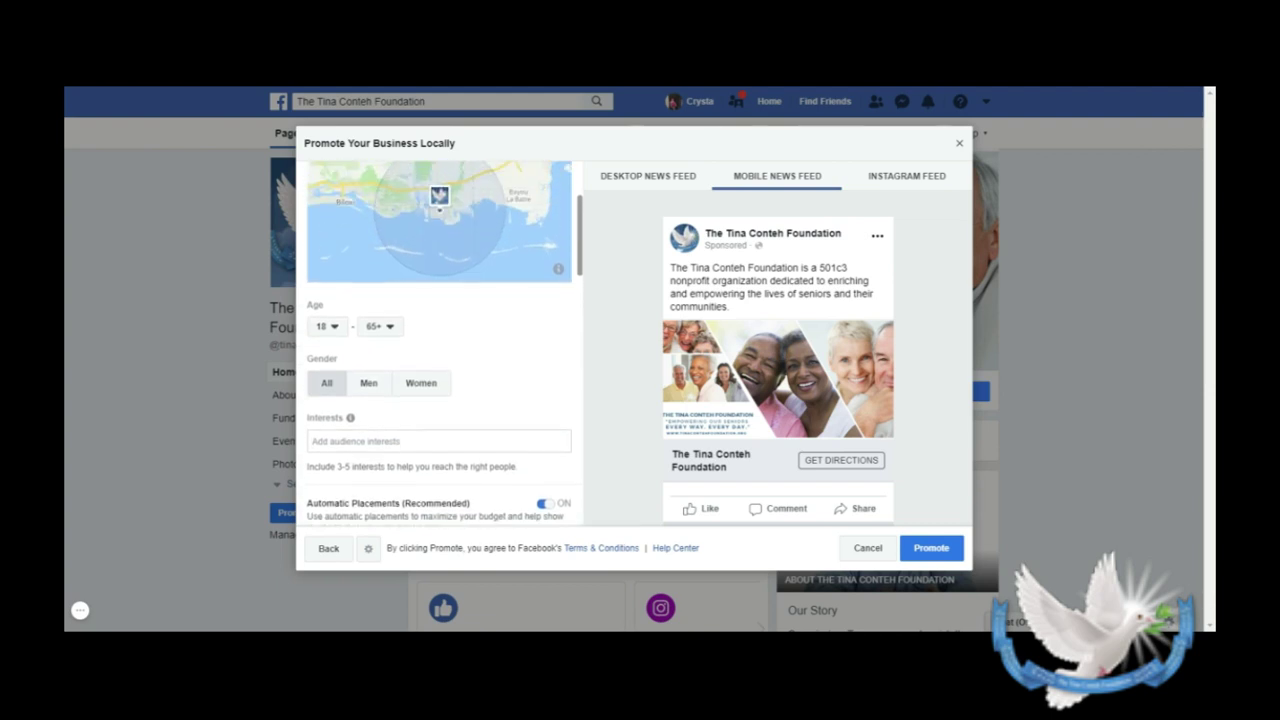
scroll(489, 370, up, 1)
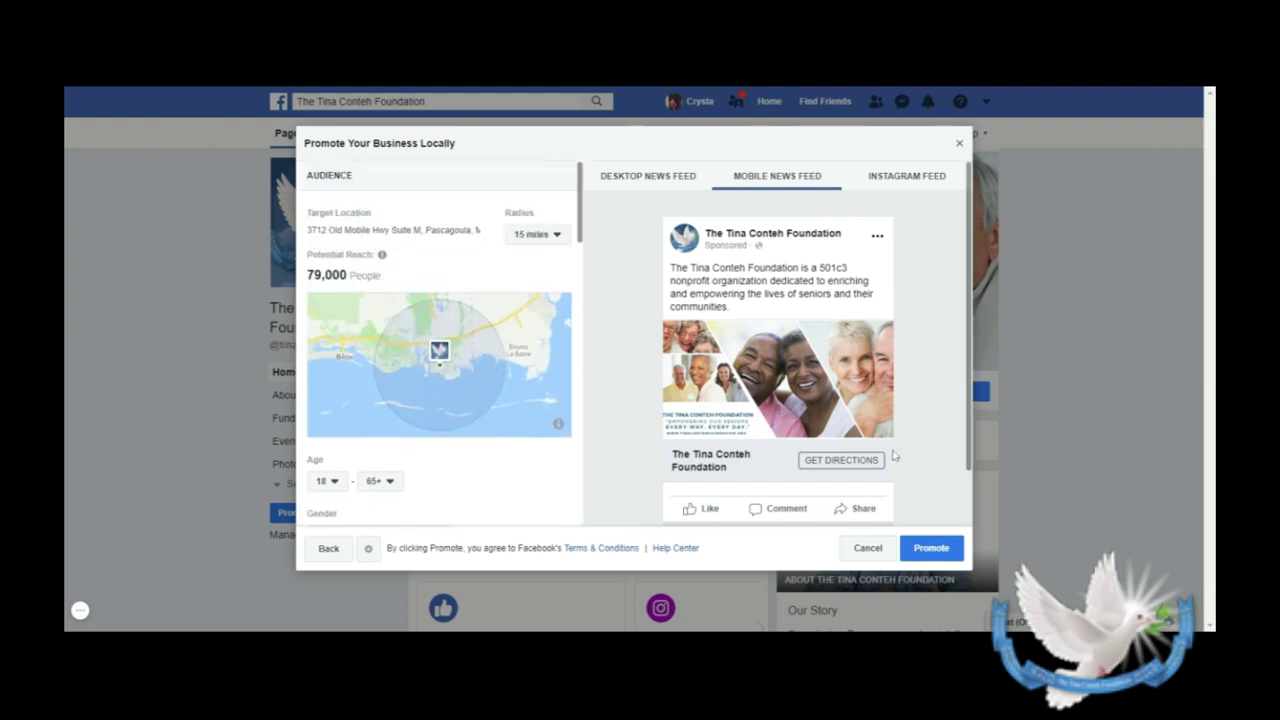
Preview the local ad in Instagram Feed and Mobile News Feed, then return to the Promote chooser.
click(896, 186)
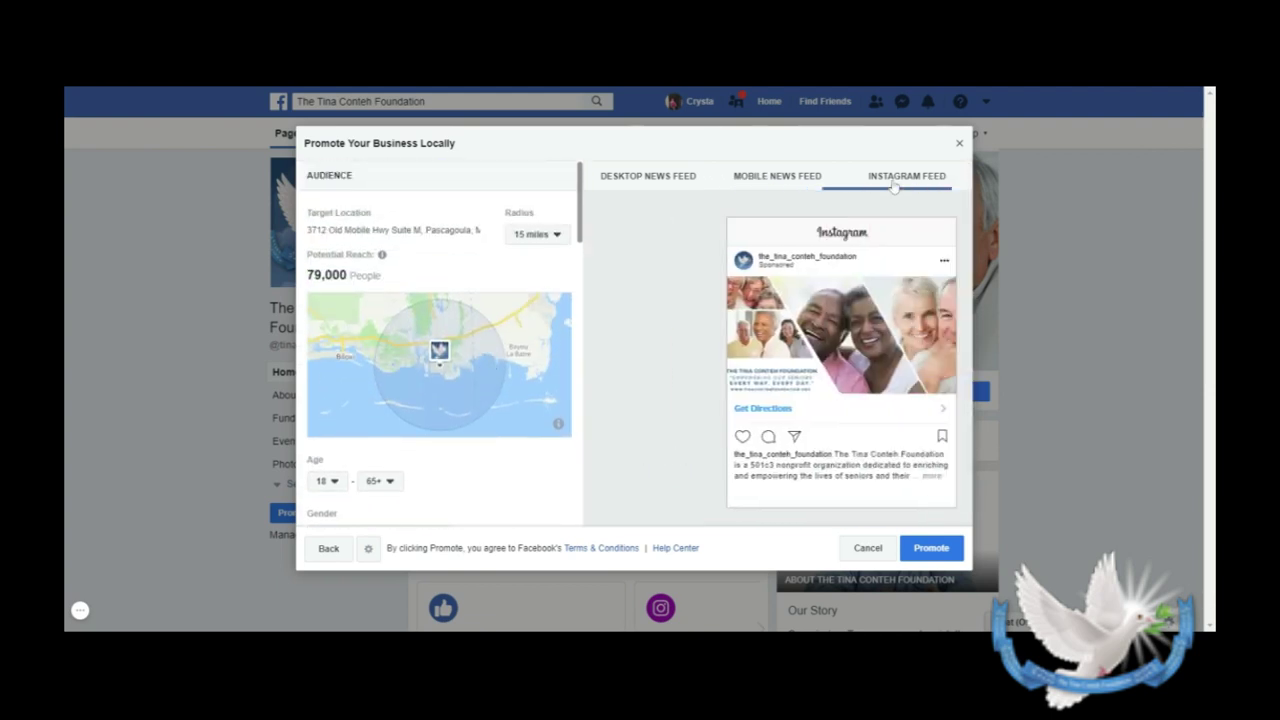
scroll(866, 370, down, 2)
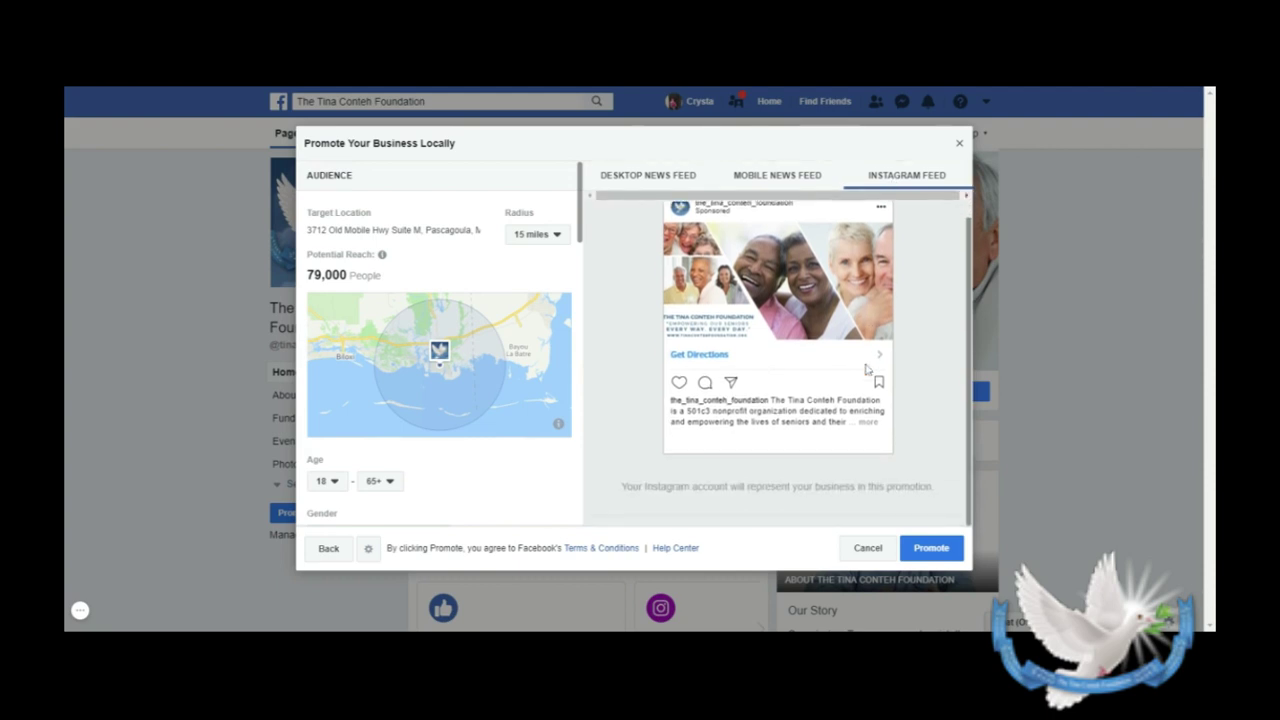
scroll(866, 370, up, 2)
click(783, 178)
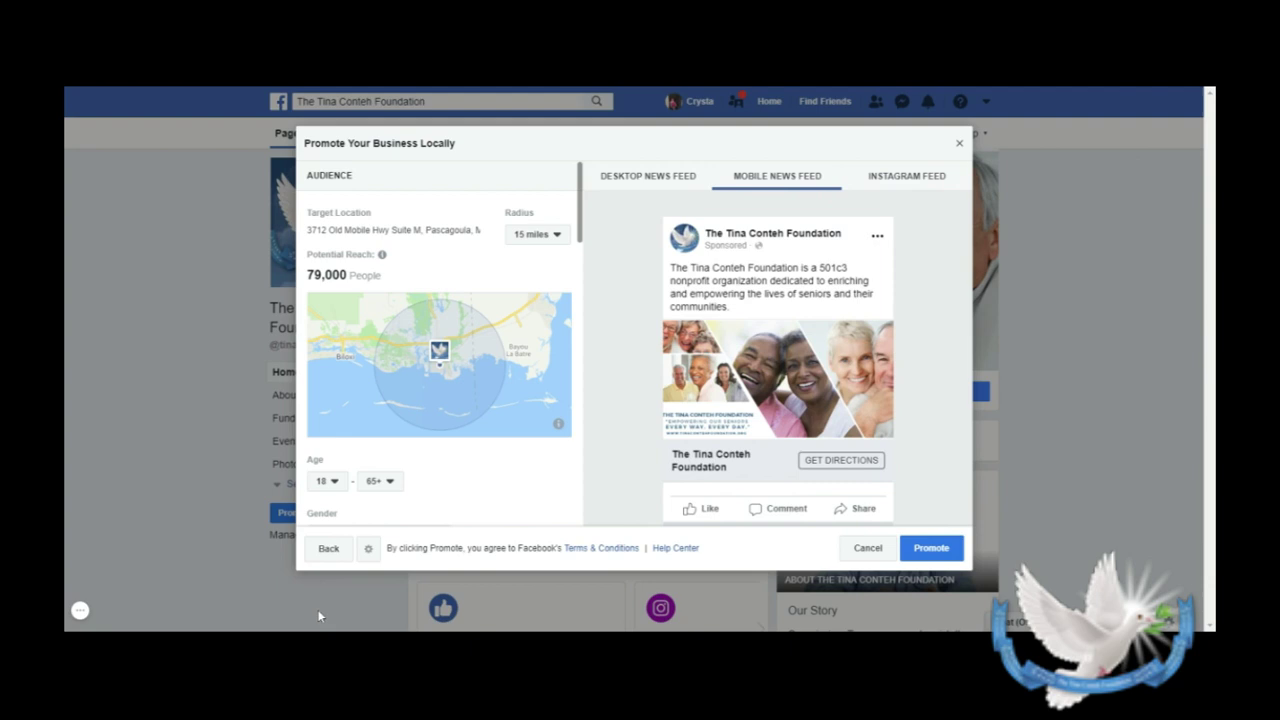
click(333, 550)
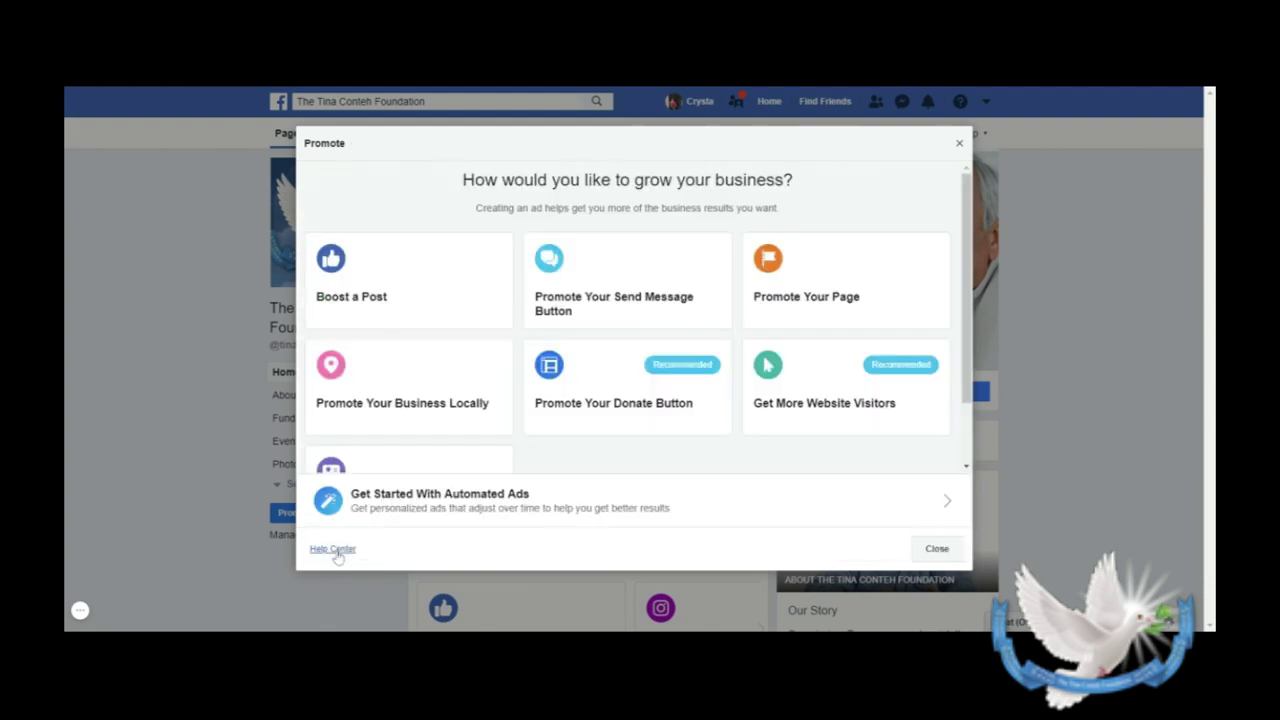
click(669, 374)
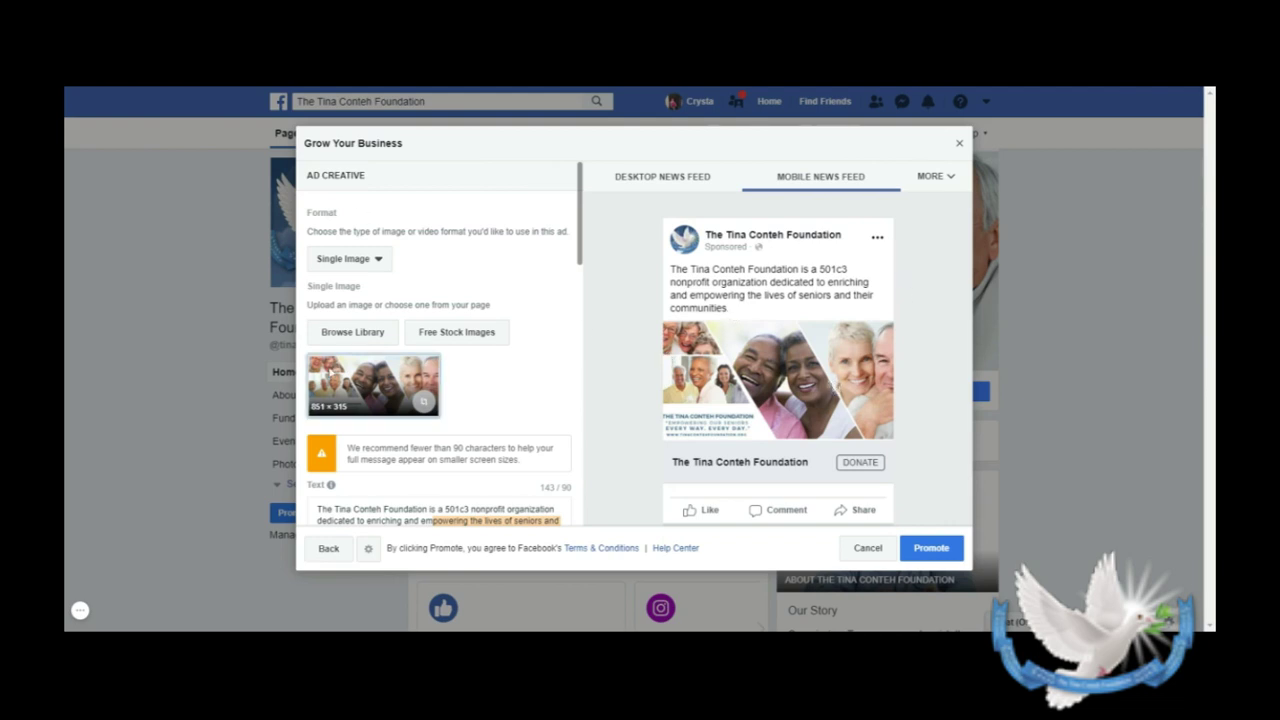
scroll(460, 371, down, 3)
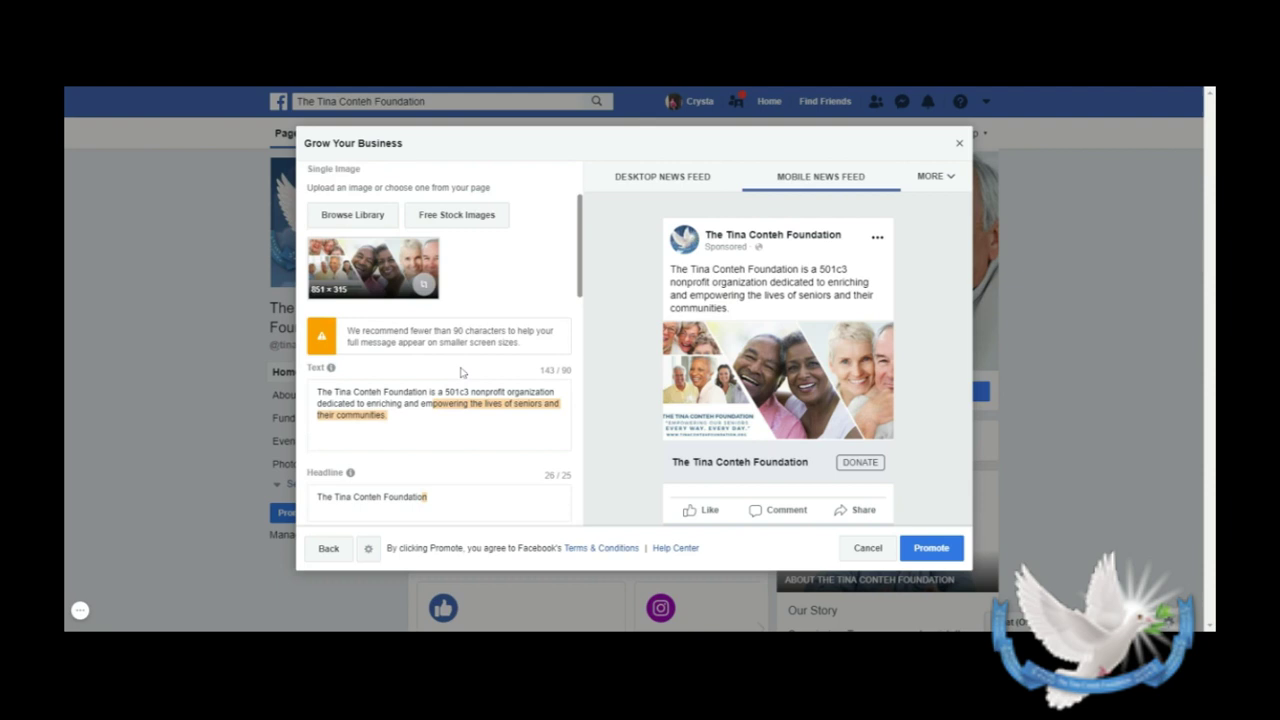
scroll(460, 371, down, 2)
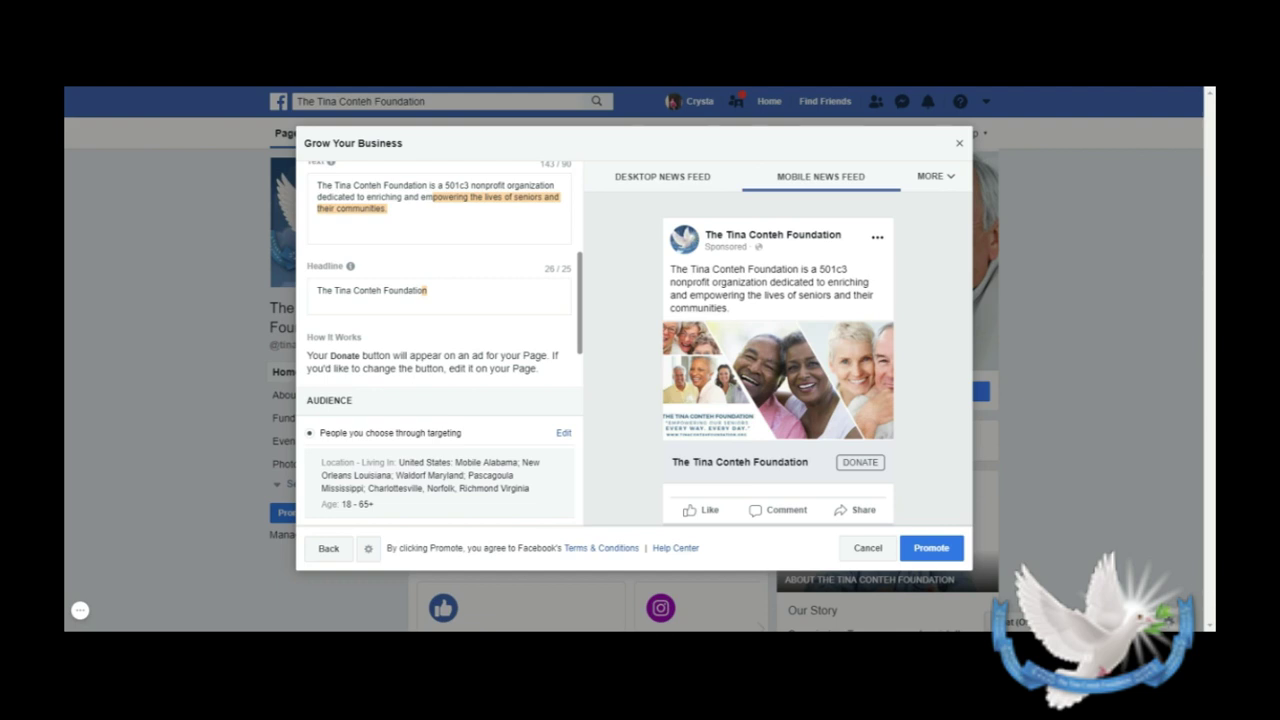
scroll(507, 437, down, 2)
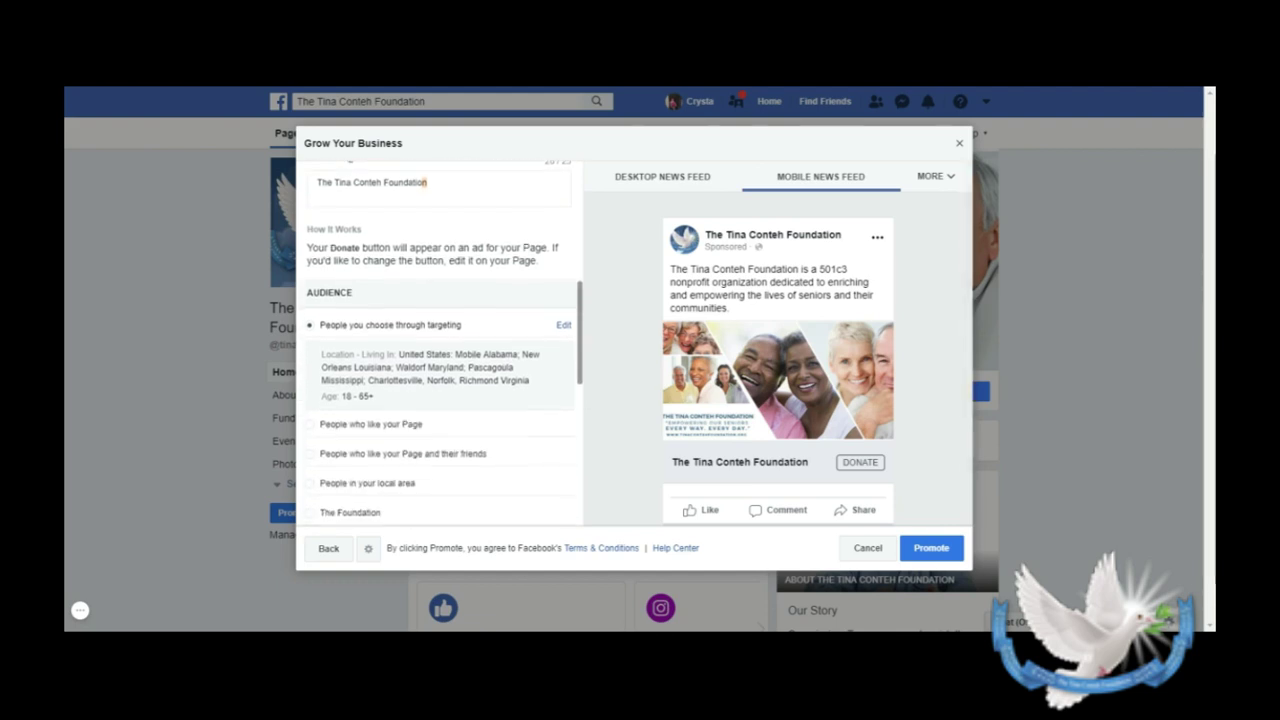
scroll(507, 437, down, 3)
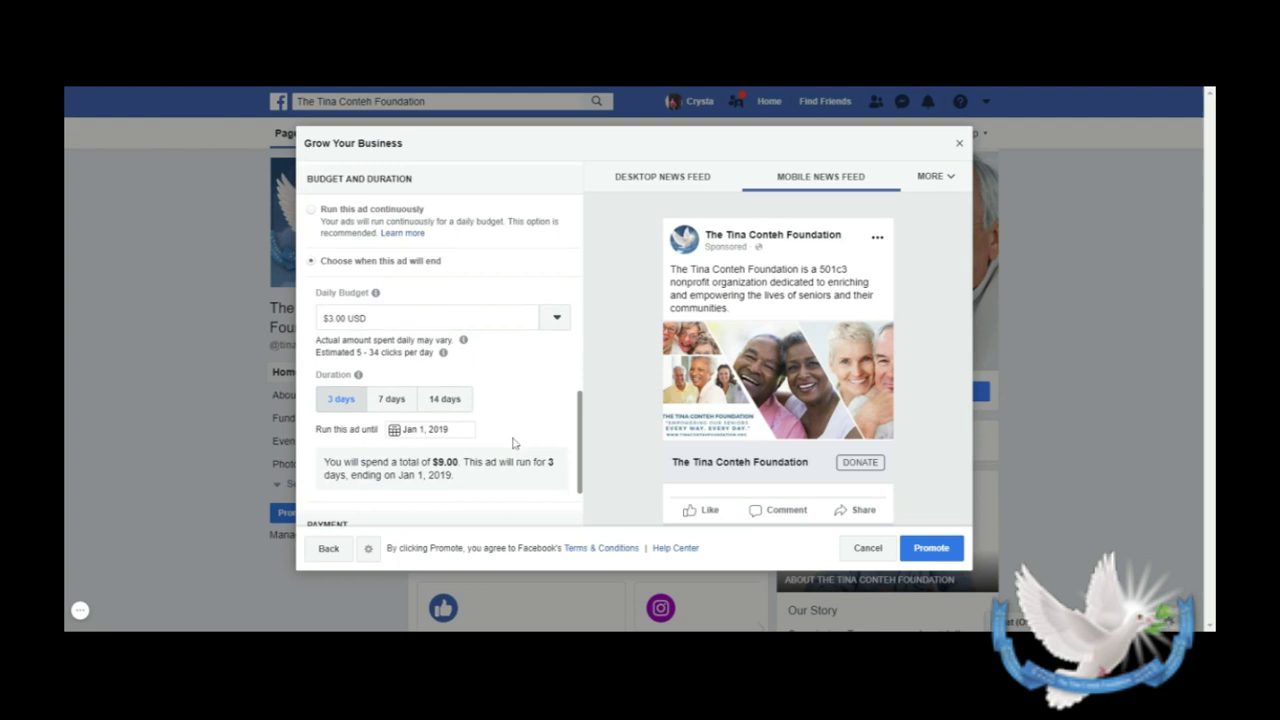
scroll(514, 443, down, 1)
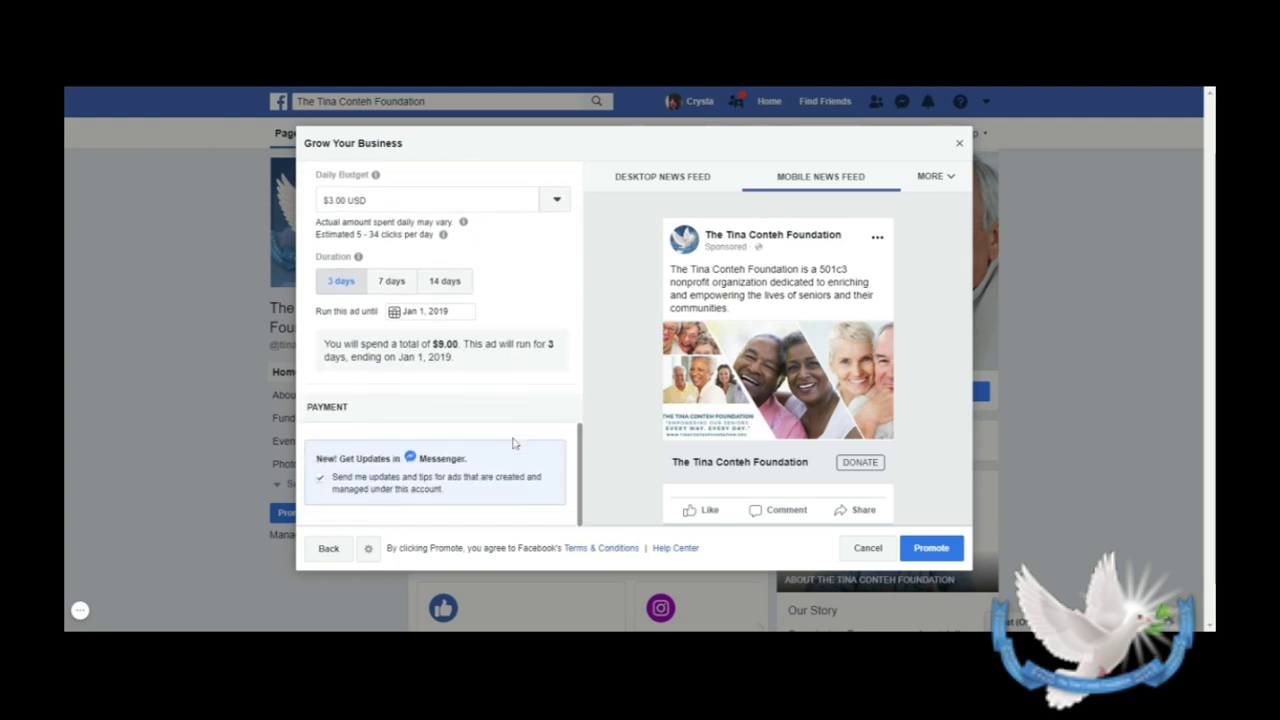
click(326, 551)
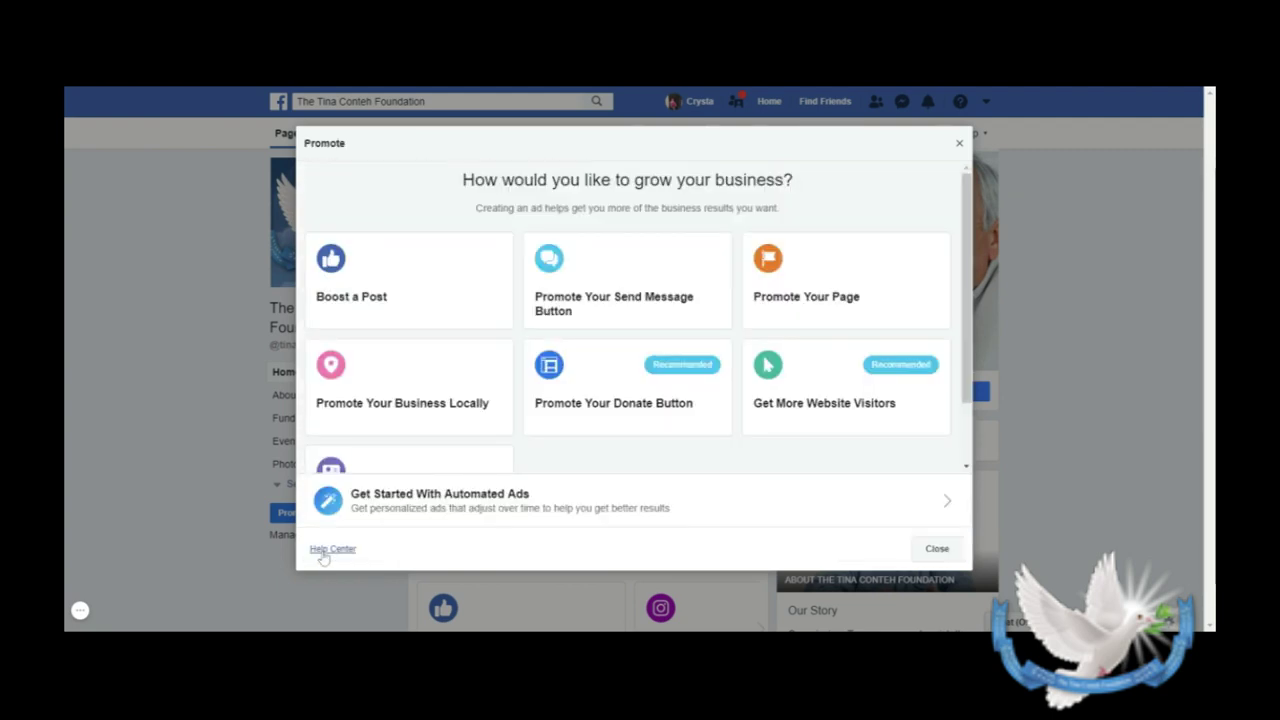
click(832, 401)
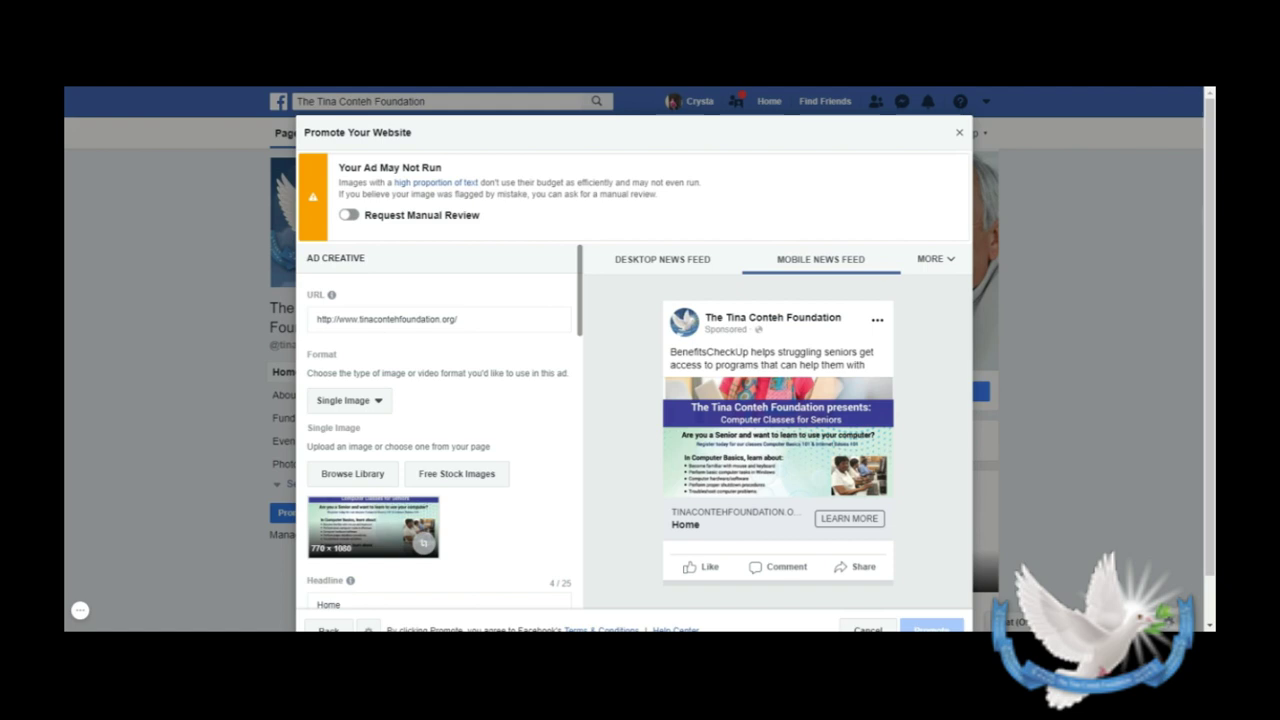
scroll(897, 426, down, 2)
scroll(494, 405, down, 1)
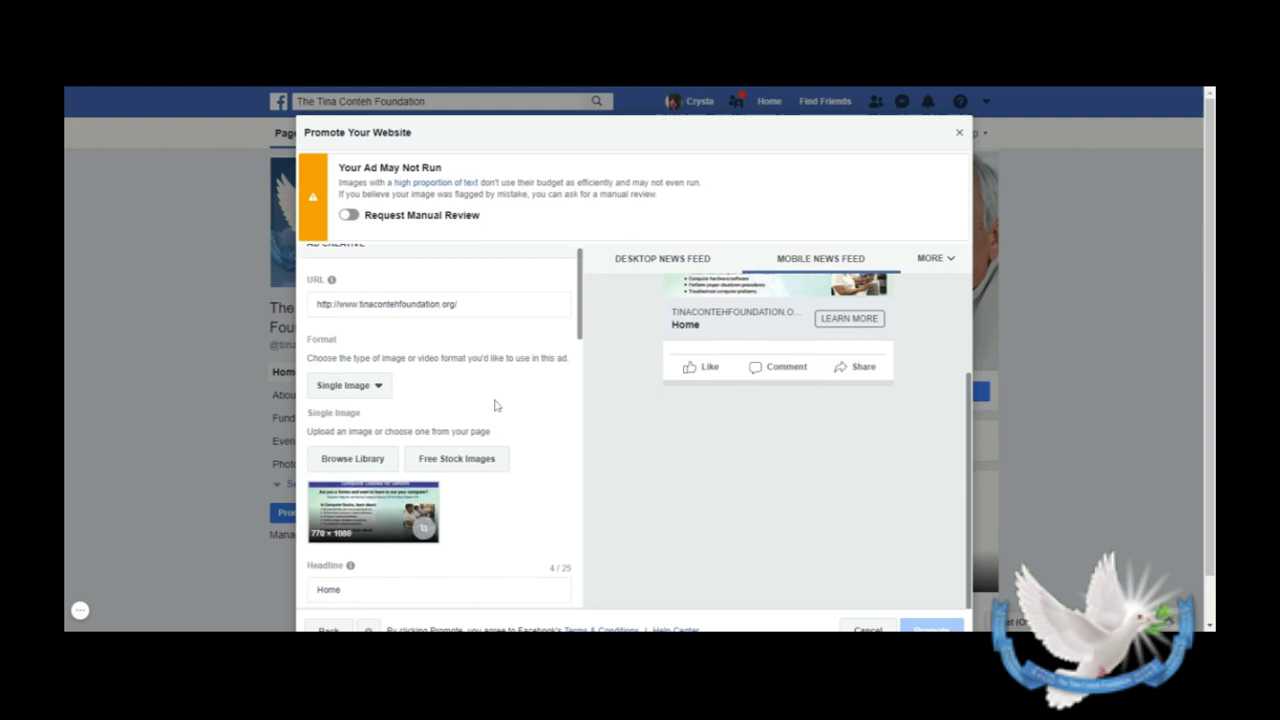
scroll(494, 405, down, 3)
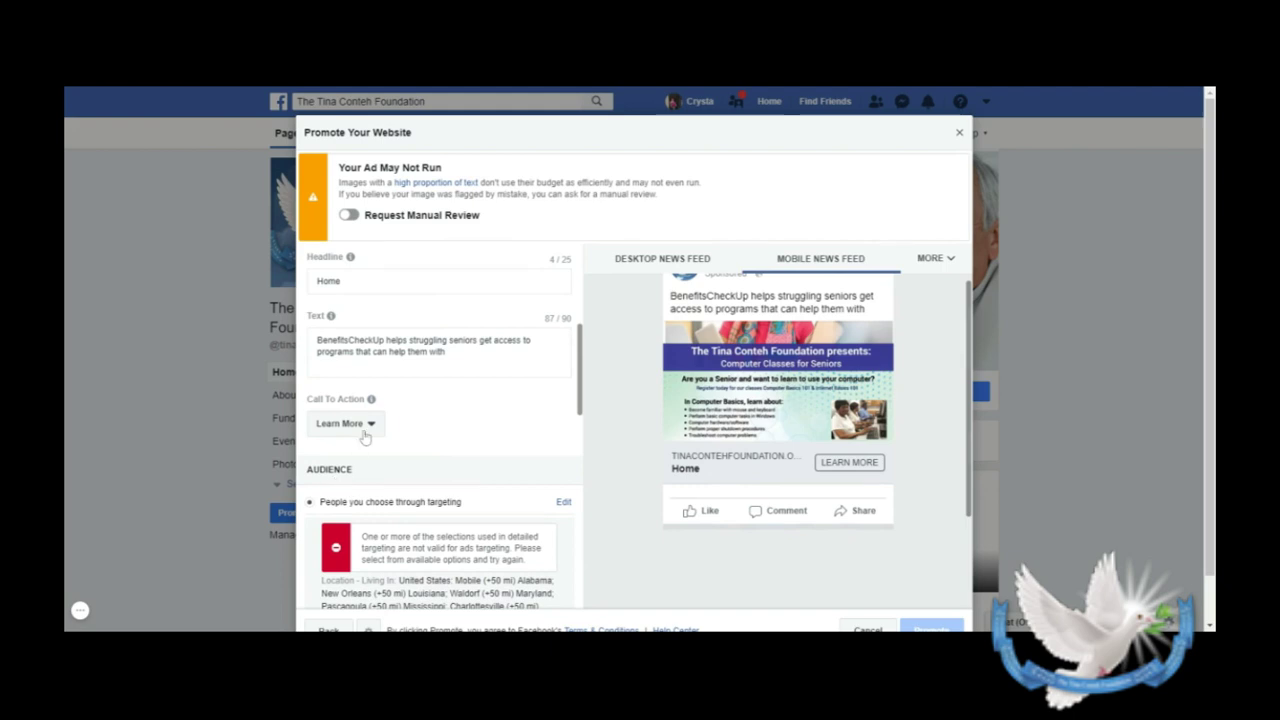
click(365, 426)
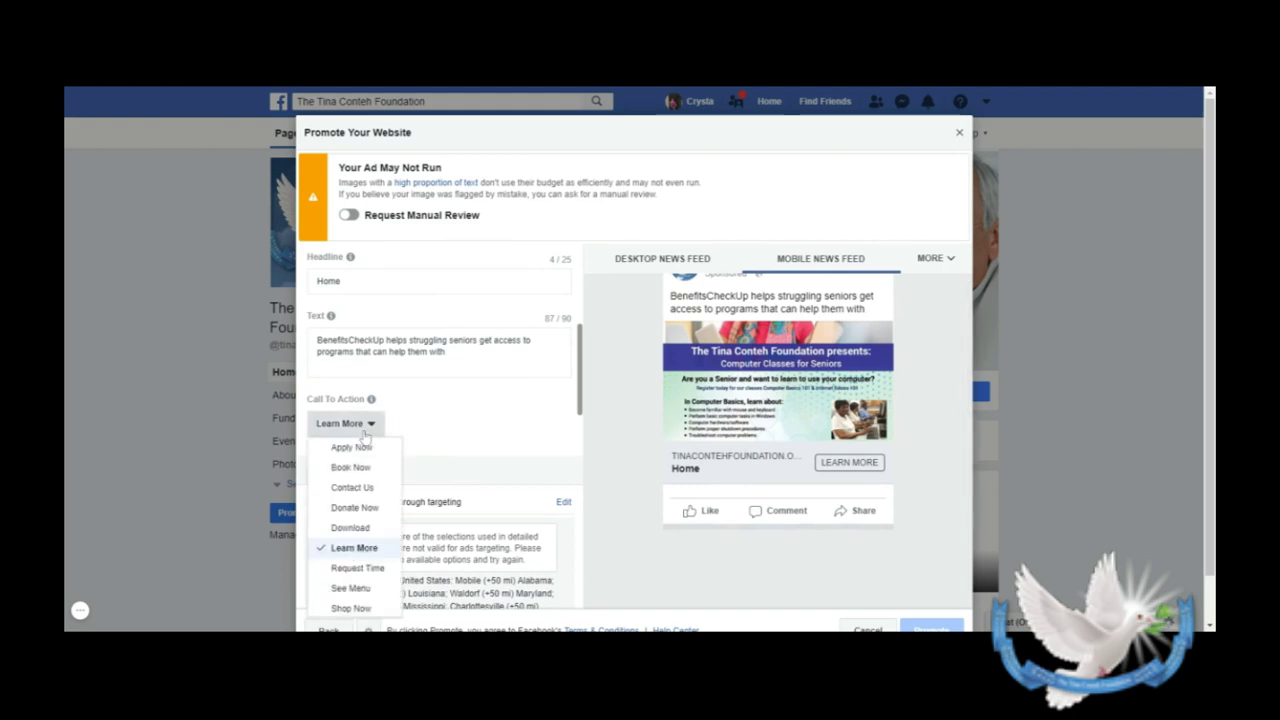
click(362, 566)
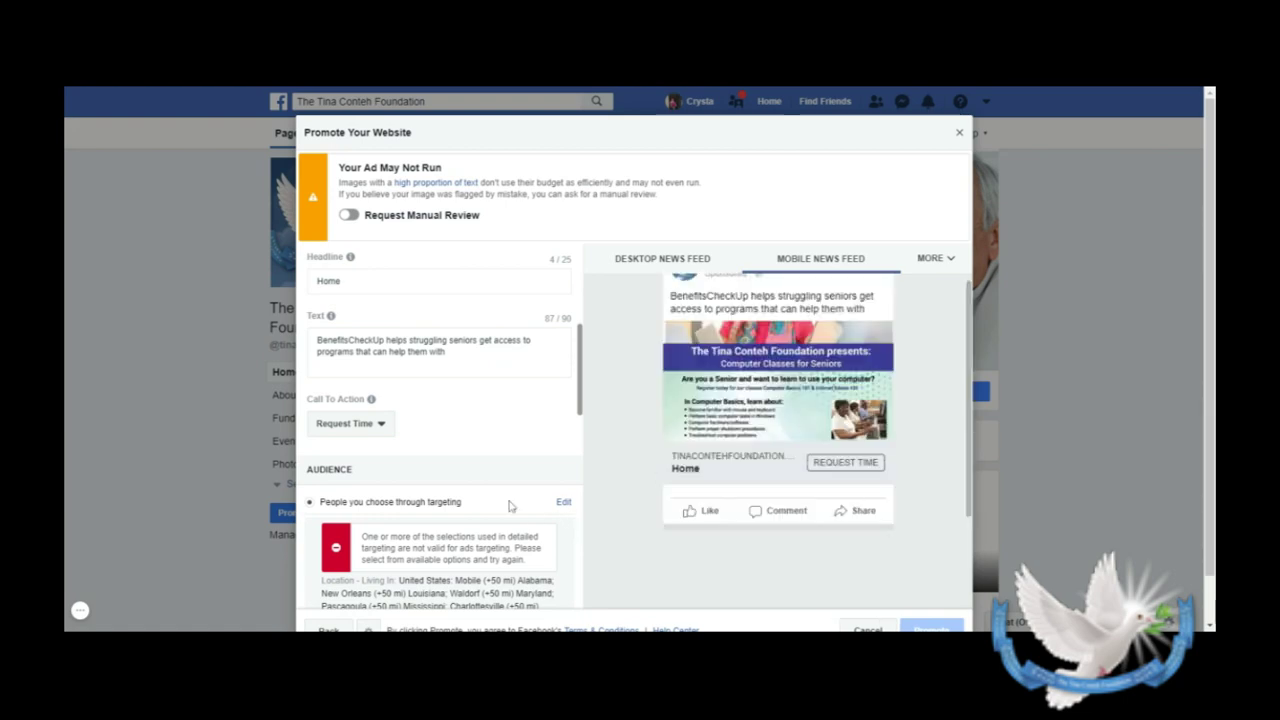
scroll(509, 505, down, 10)
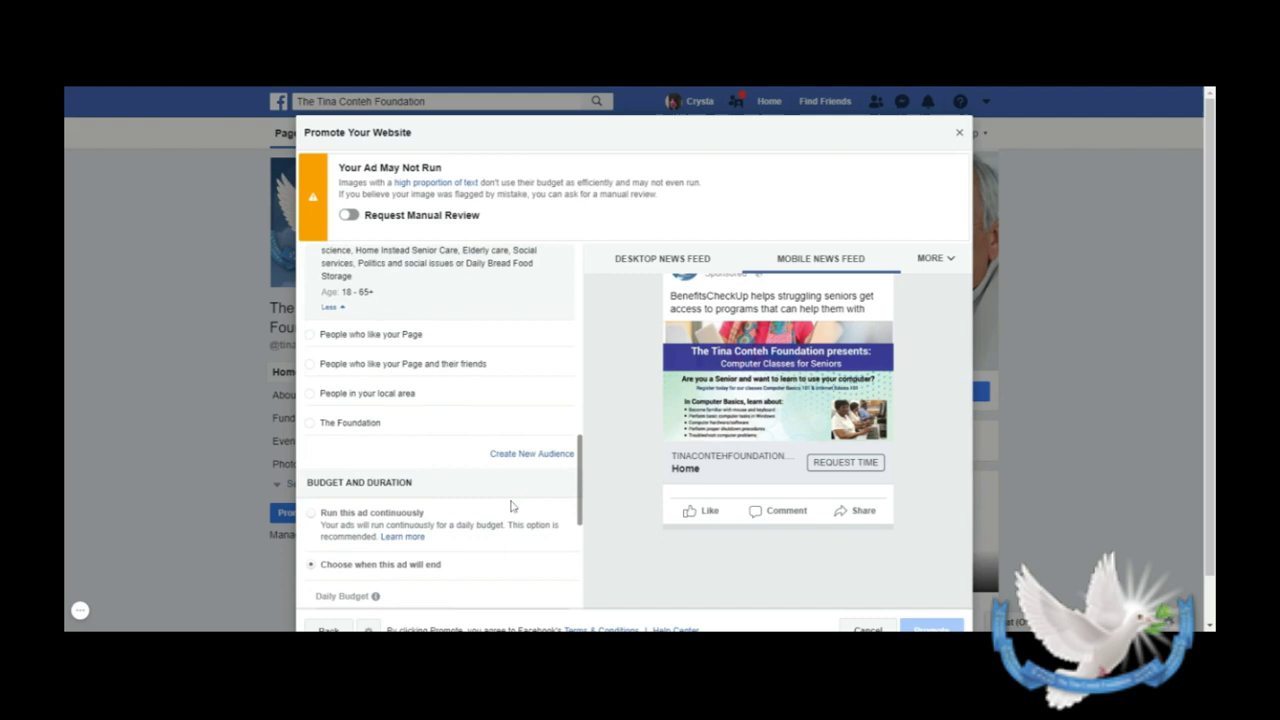
scroll(510, 505, down, 5)
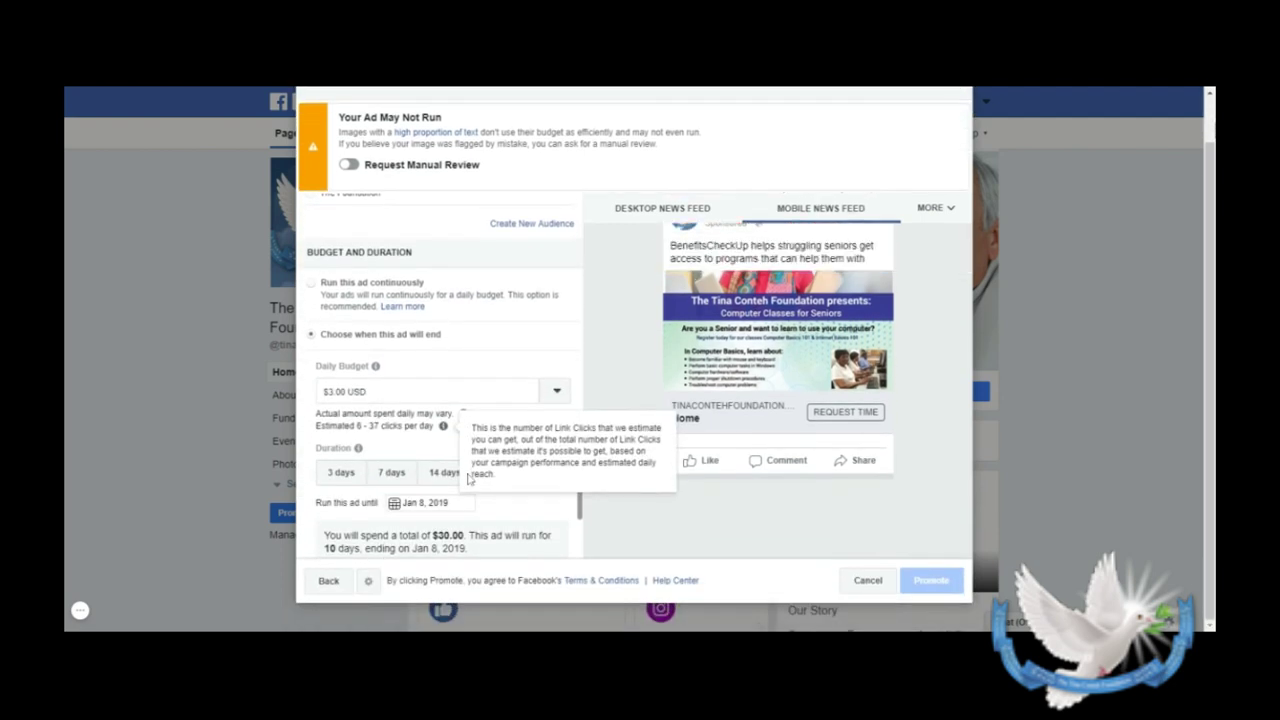
click(328, 581)
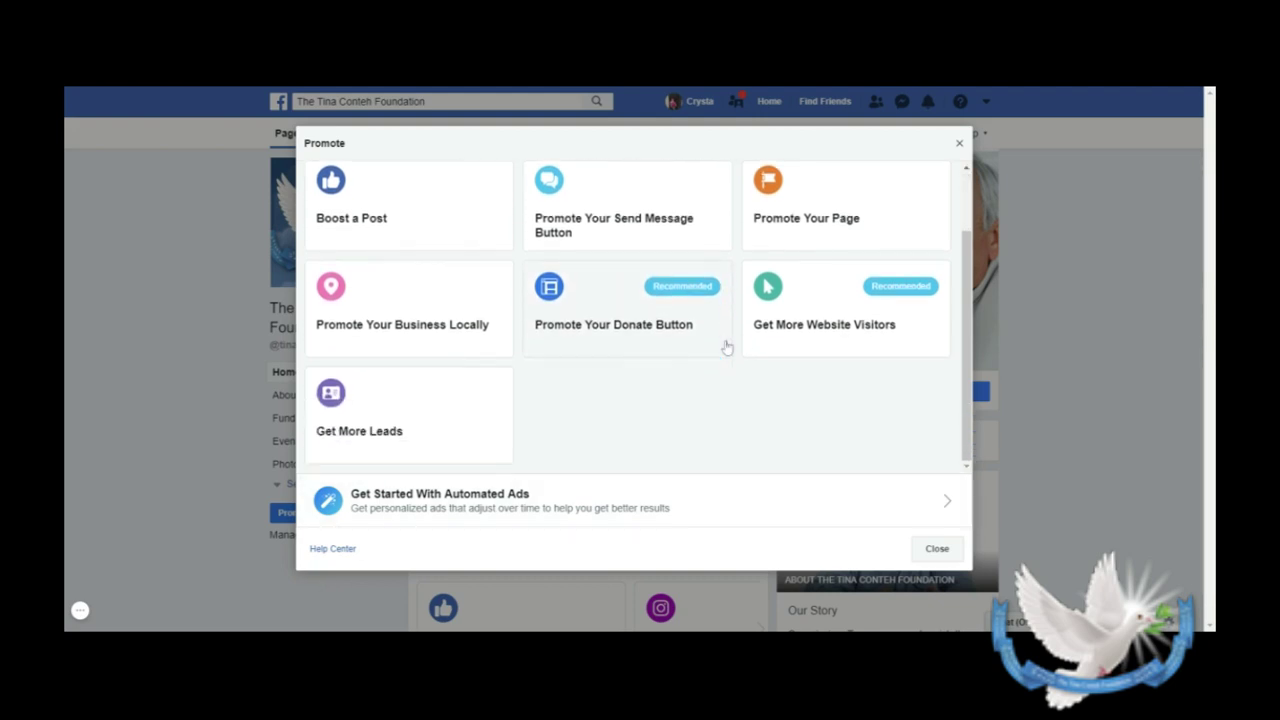
scroll(727, 347, down, 1)
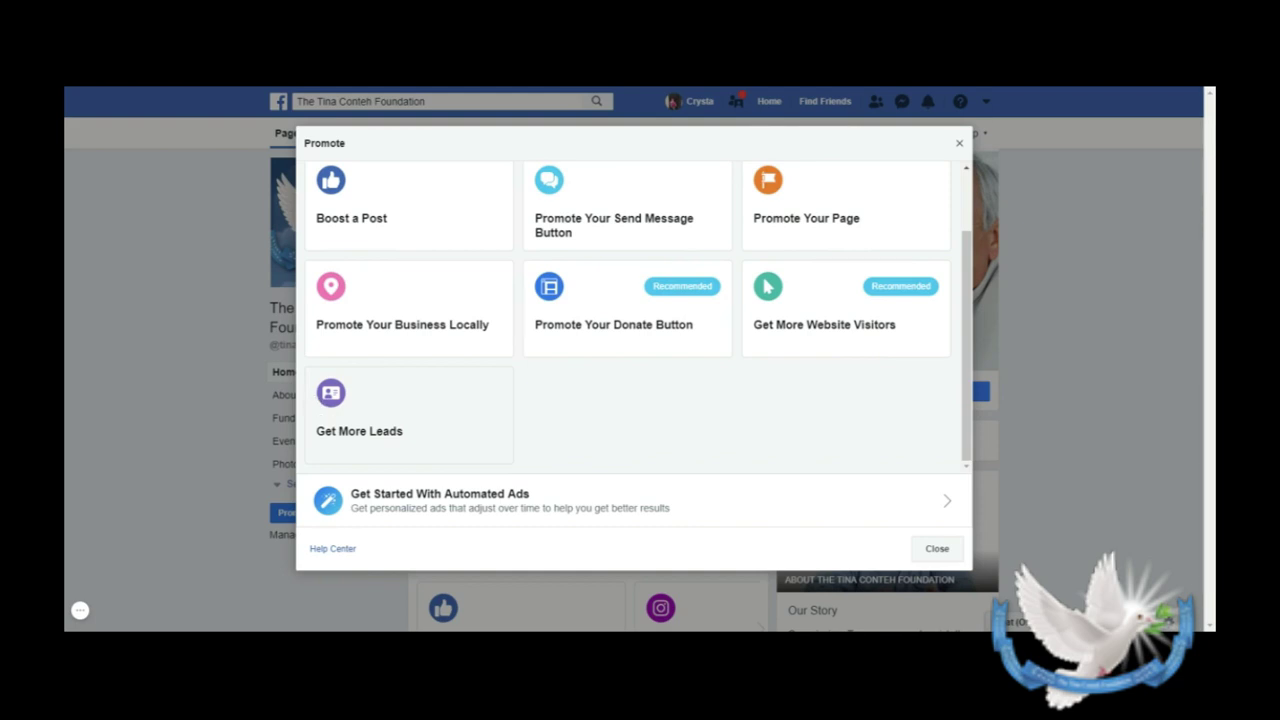
Close the Promote dialog.
click(934, 549)
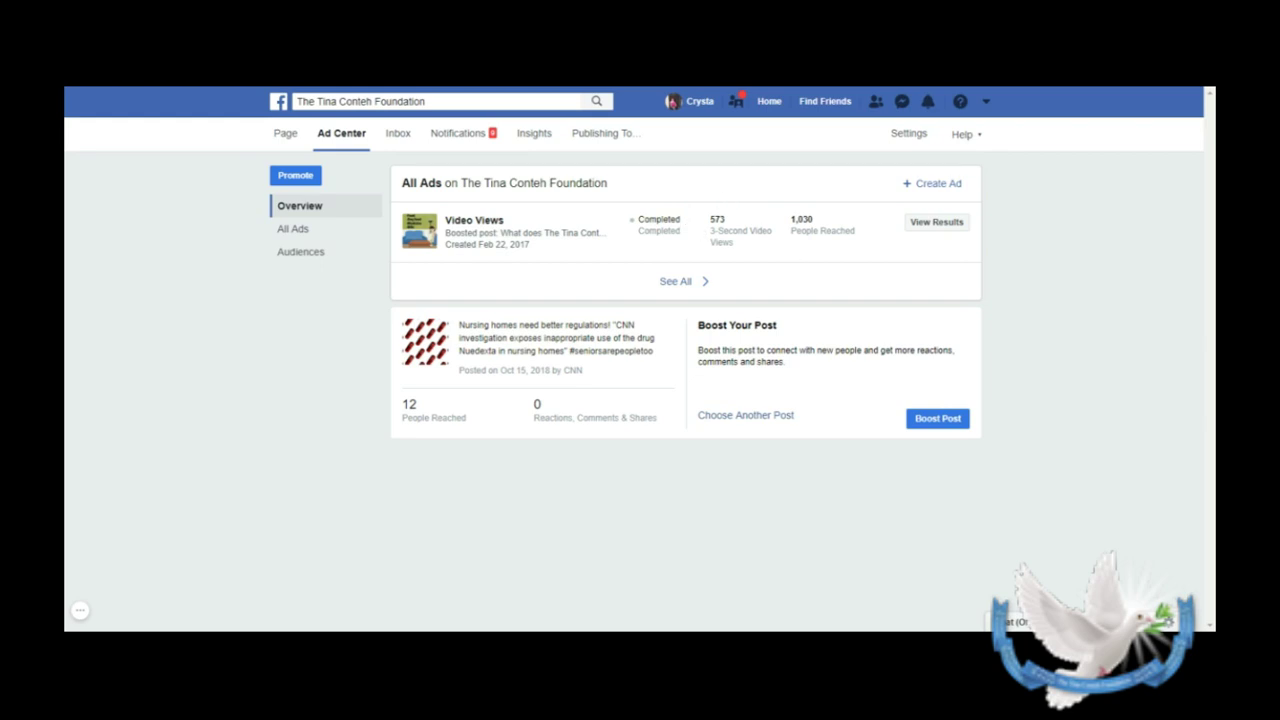
click(918, 226)
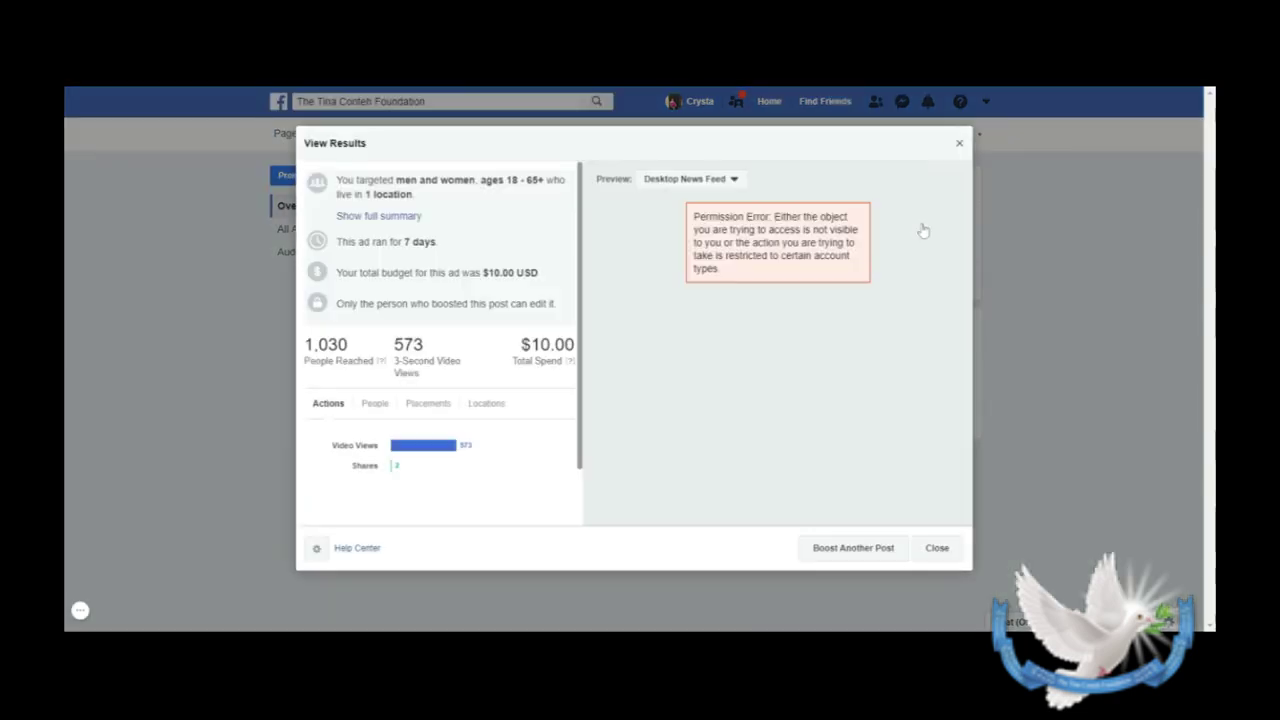